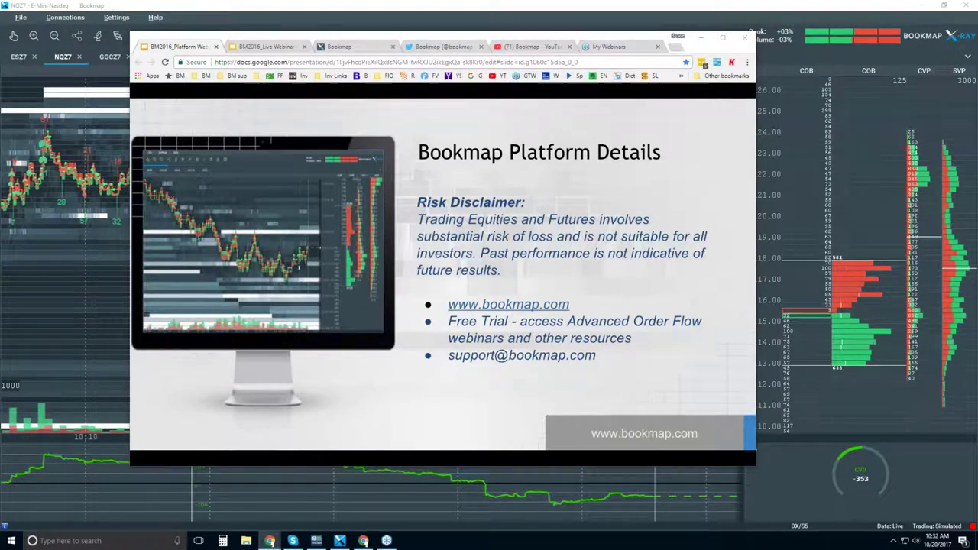
- Show the Bookmap Twitter profile and look over its recent tweets and media
{"action": "left_click", "coordinate": [442, 48]}
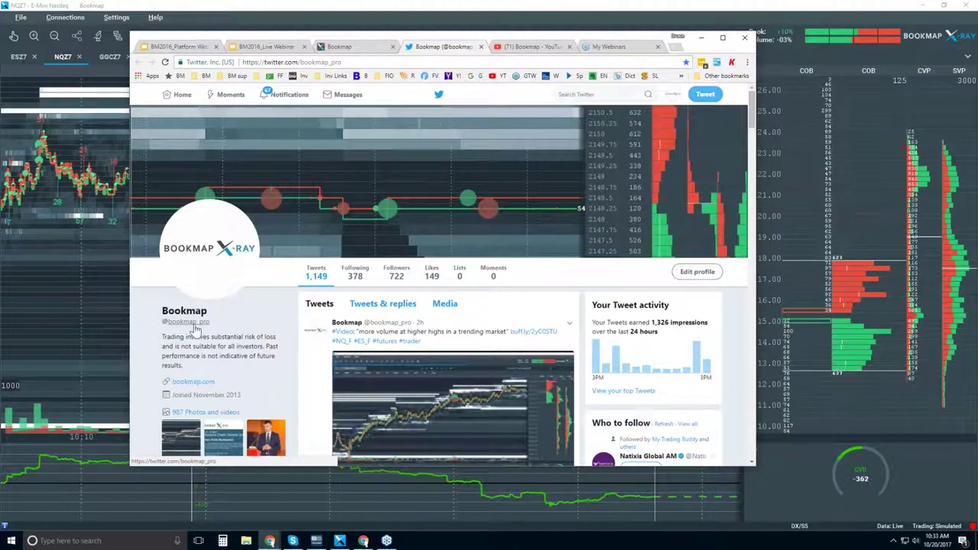
{"action": "scroll", "coordinate": [451, 317], "scroll_direction": "down", "scroll_amount": 2}
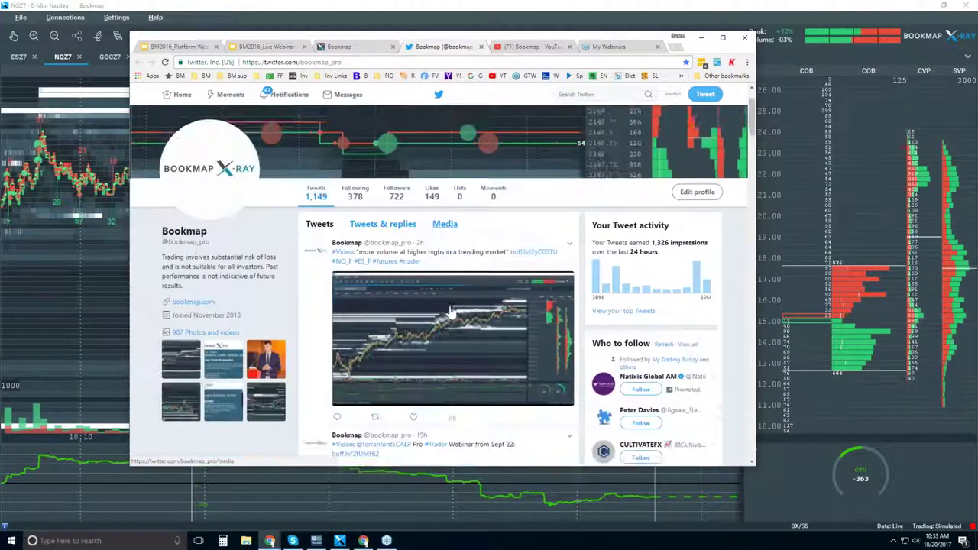
{"action": "scroll", "coordinate": [451, 312], "scroll_direction": "up", "scroll_amount": 1}
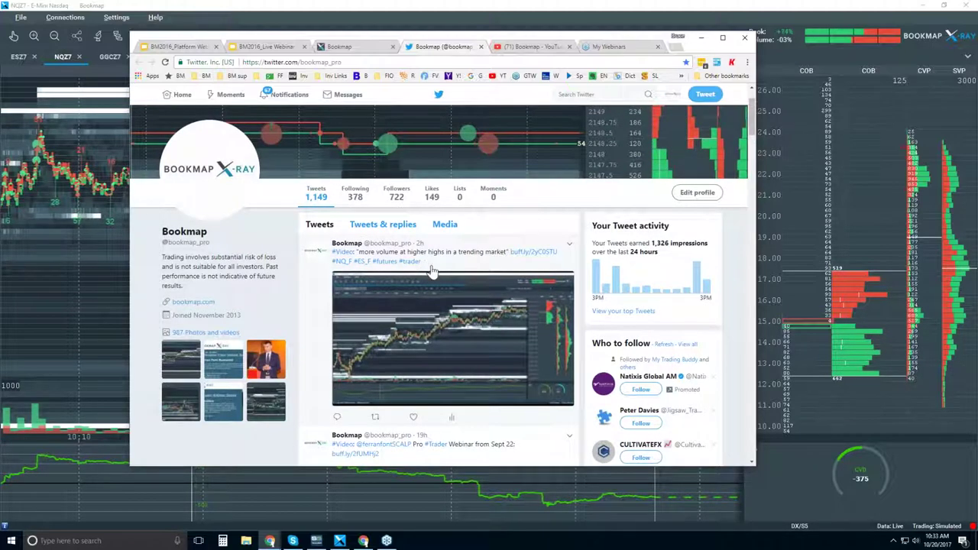
{"action": "scroll", "coordinate": [429, 267], "scroll_direction": "down", "scroll_amount": 2}
{"action": "scroll", "coordinate": [432, 271], "scroll_direction": "up", "scroll_amount": 3}
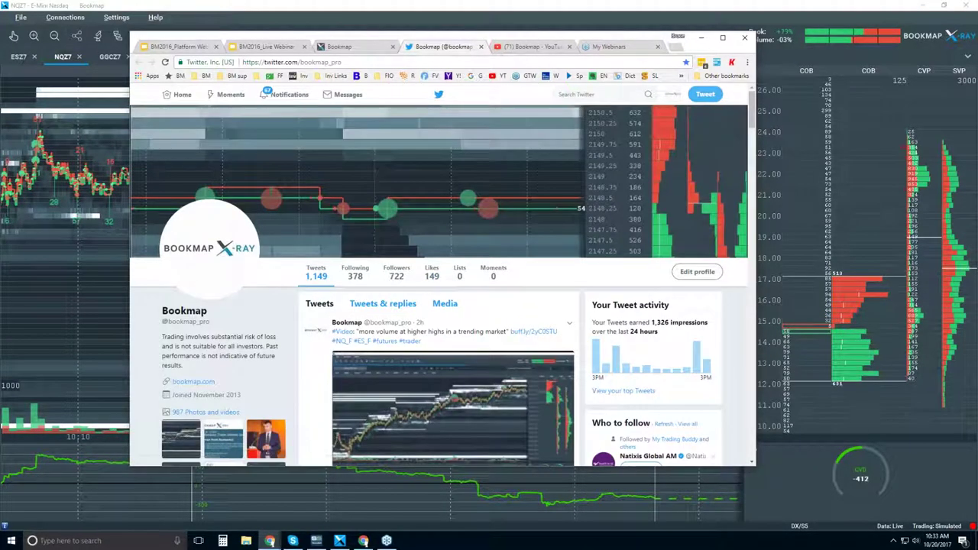
- Show the Bookmap YouTube channel in a wider browser window and open its Features and Components playlist
{"action": "left_click", "coordinate": [522, 47]}
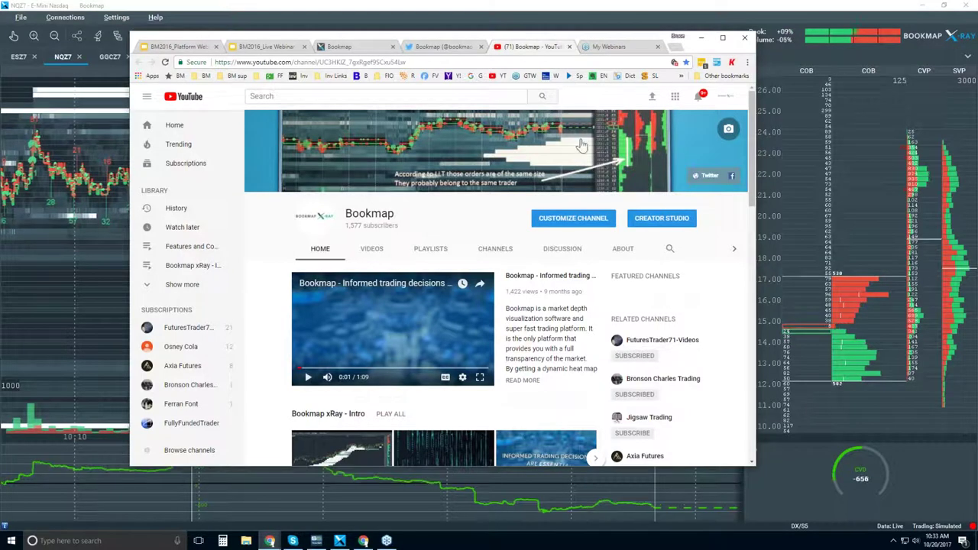
{"action": "left_click_drag", "start_coordinate": [759, 229], "coordinate": [858, 230]}
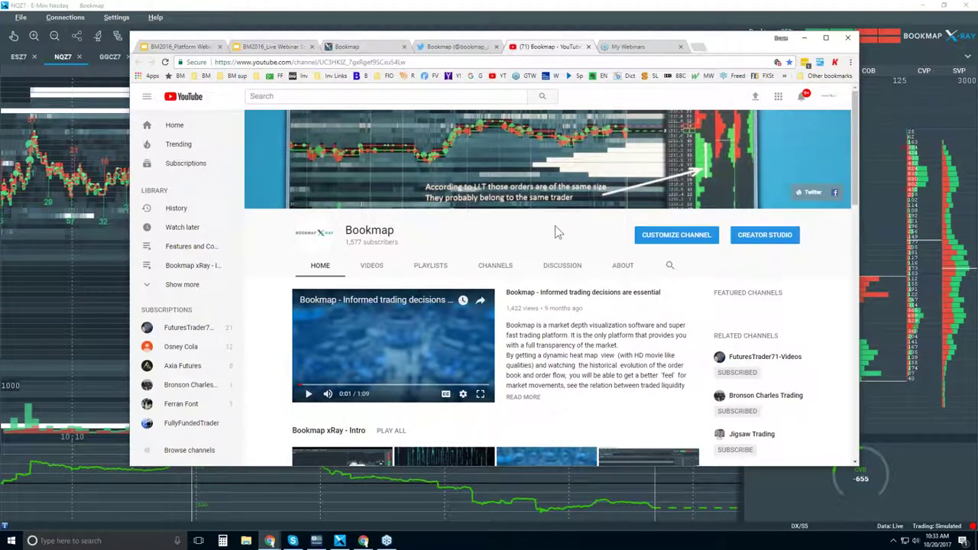
{"action": "scroll", "coordinate": [555, 226], "scroll_direction": "down", "scroll_amount": 2}
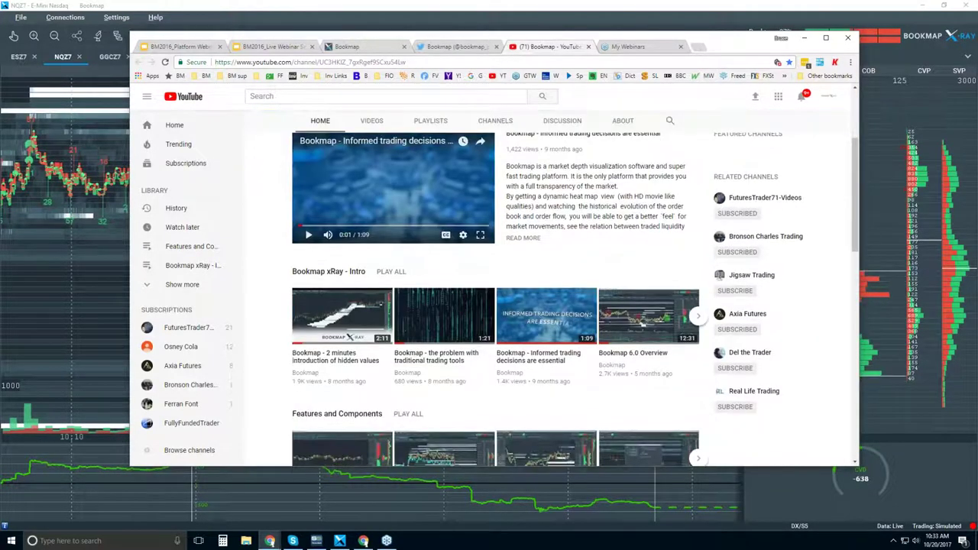
{"action": "scroll", "coordinate": [554, 229], "scroll_direction": "down", "scroll_amount": 1}
{"action": "scroll", "coordinate": [644, 243], "scroll_direction": "down", "scroll_amount": 1}
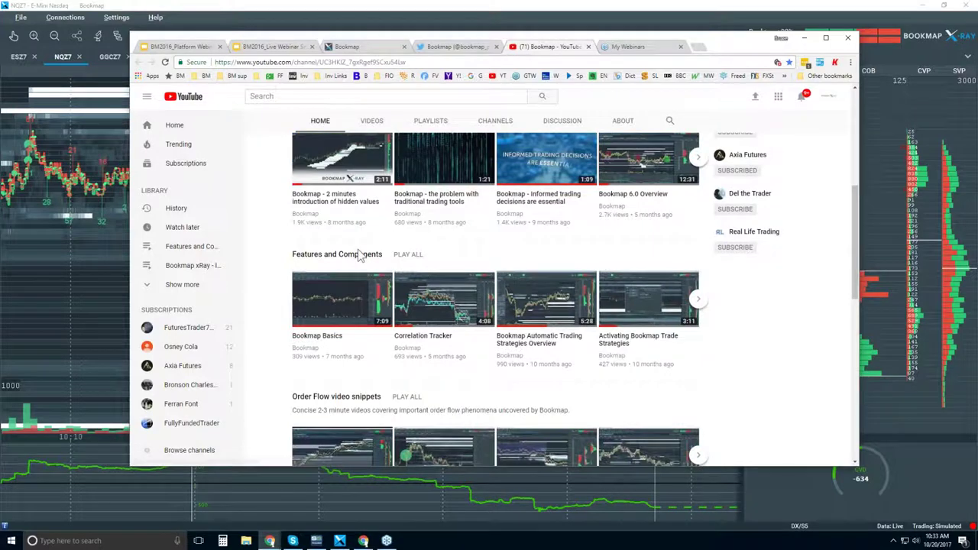
{"action": "left_click", "coordinate": [337, 254]}
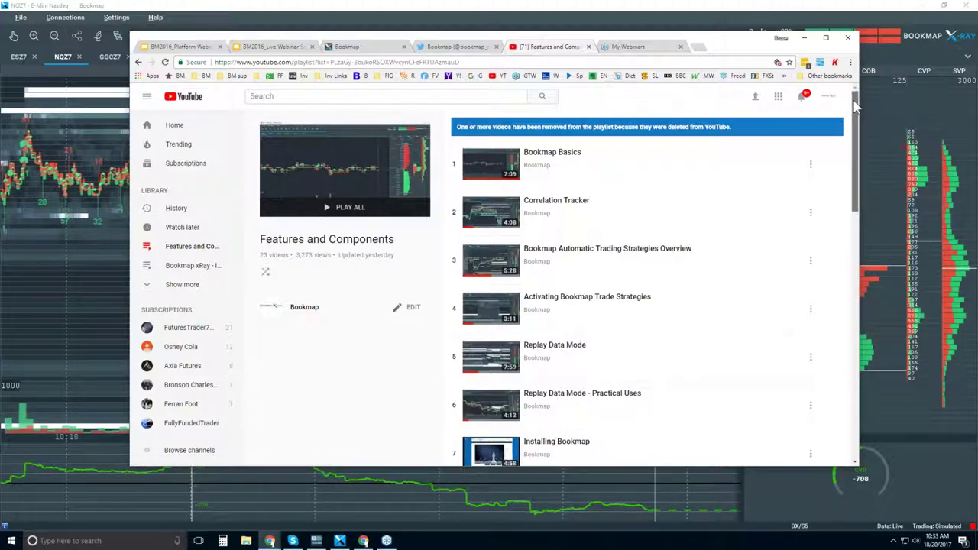
{"action": "left_click_drag", "start_coordinate": [856, 107], "coordinate": [831, 374]}
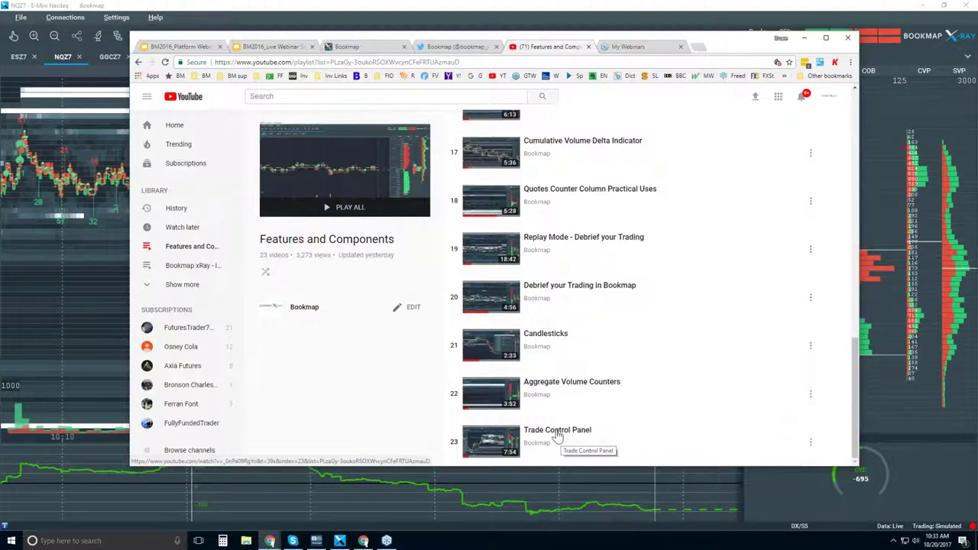
- Copy the link addresses of the playlist videos Trade Control Panel, Aggregate Volume Counters and Candlesticks, one after another
{"action": "right_click", "coordinate": [498, 437]}
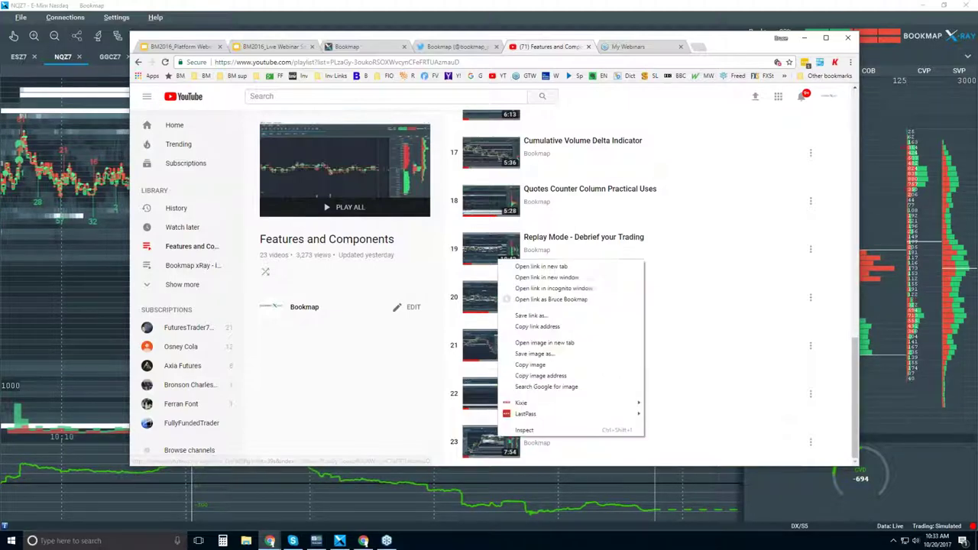
{"action": "left_click", "coordinate": [568, 327]}
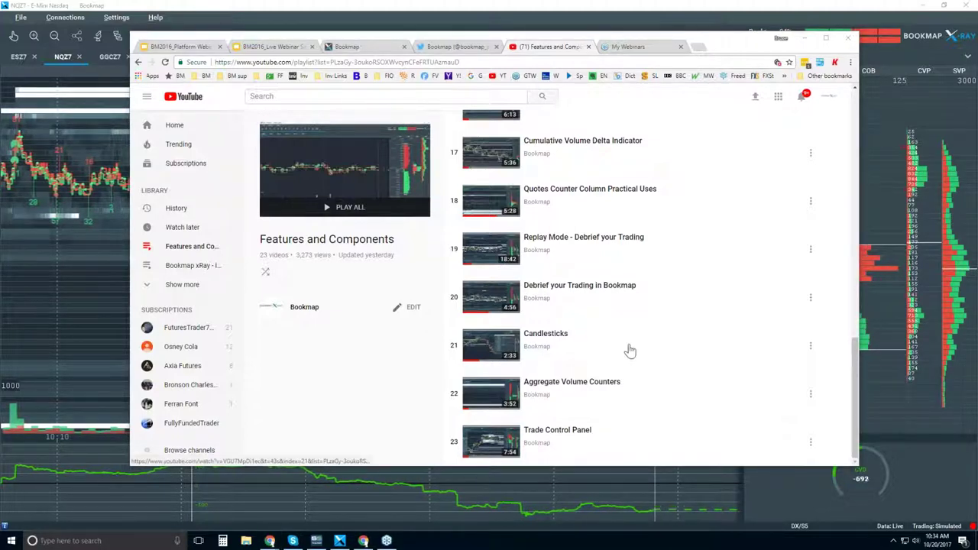
{"action": "right_click", "coordinate": [502, 387]}
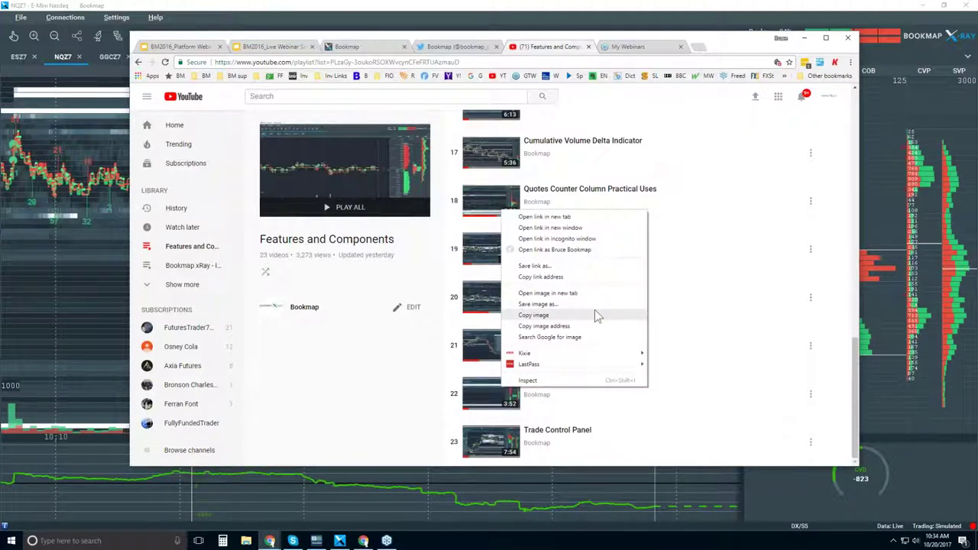
{"action": "left_click", "coordinate": [581, 278]}
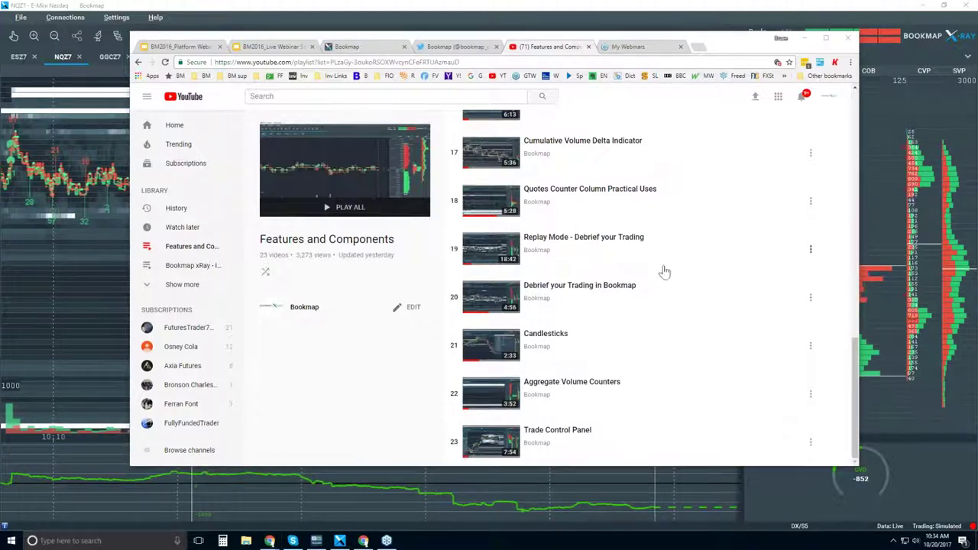
{"action": "right_click", "coordinate": [492, 343]}
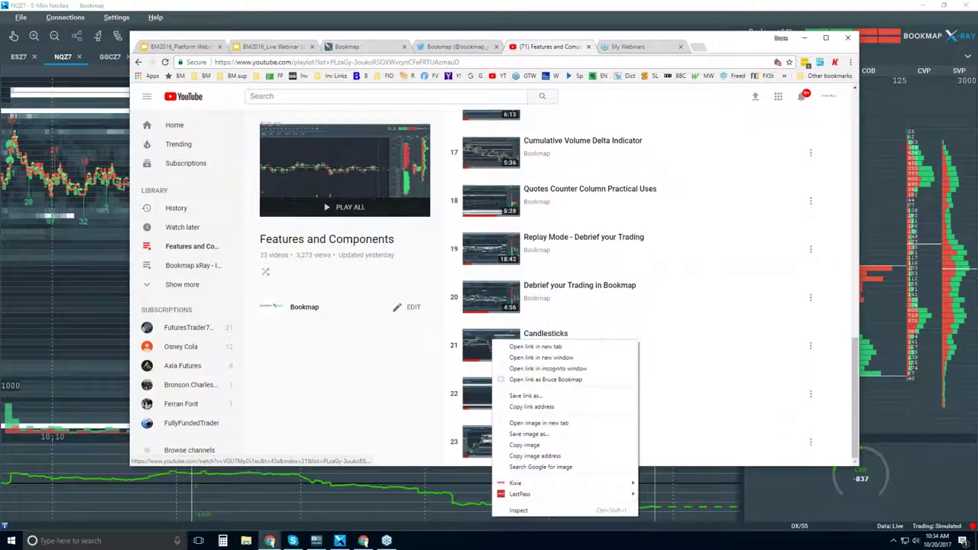
{"action": "left_click", "coordinate": [532, 407]}
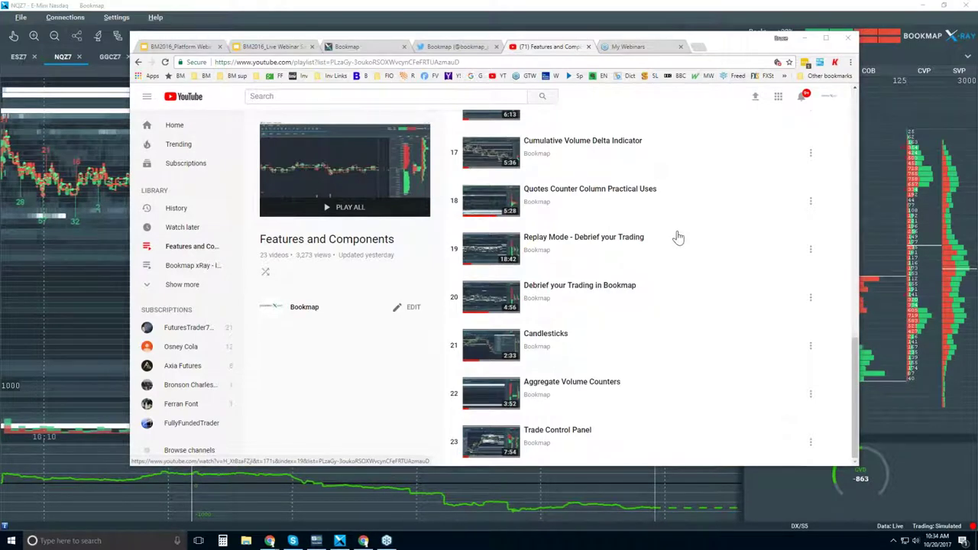
- Return to the channel home page and copy the link address of the order flow snippet Context of Volume and Liquidity in a Trend
{"action": "scroll", "coordinate": [679, 239], "scroll_direction": "up", "scroll_amount": 10}
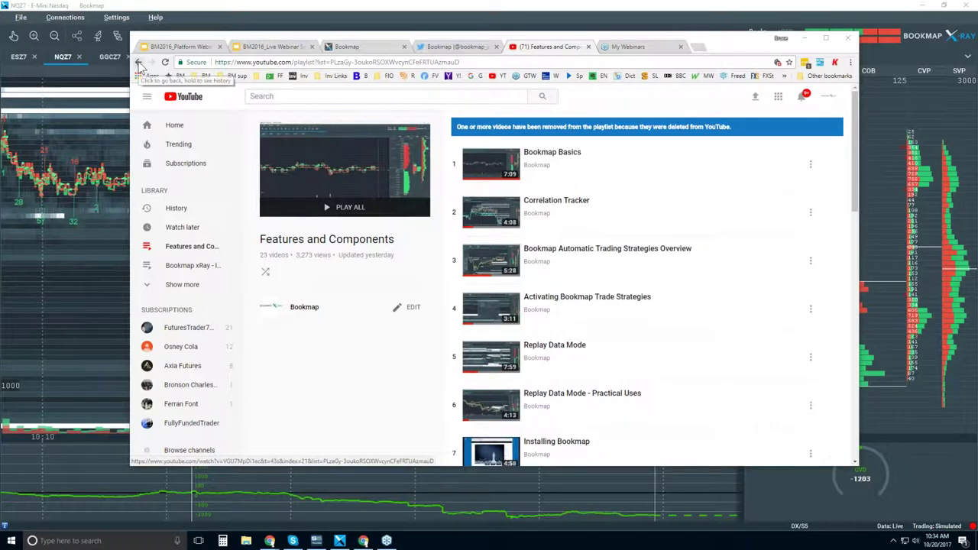
{"action": "left_click", "coordinate": [139, 65]}
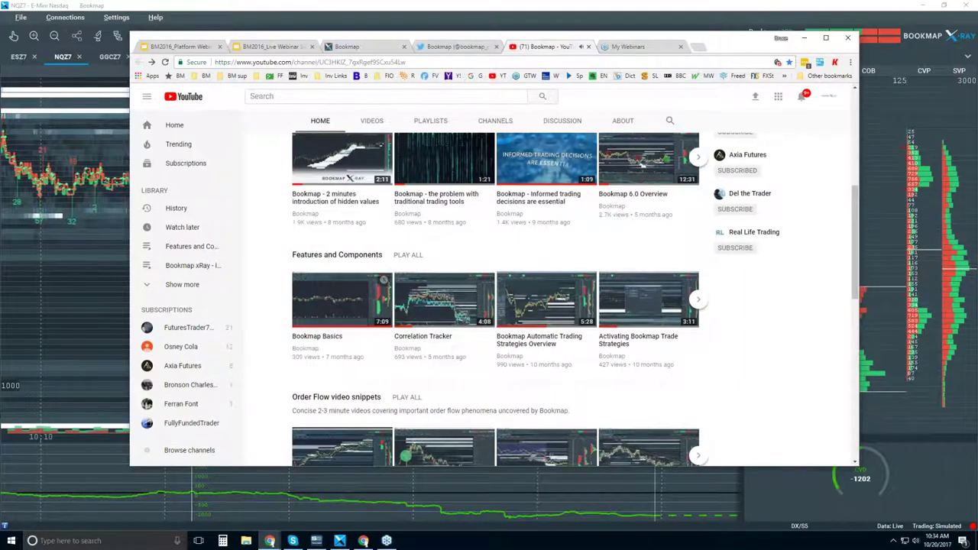
{"action": "scroll", "coordinate": [367, 230], "scroll_direction": "up", "scroll_amount": 5}
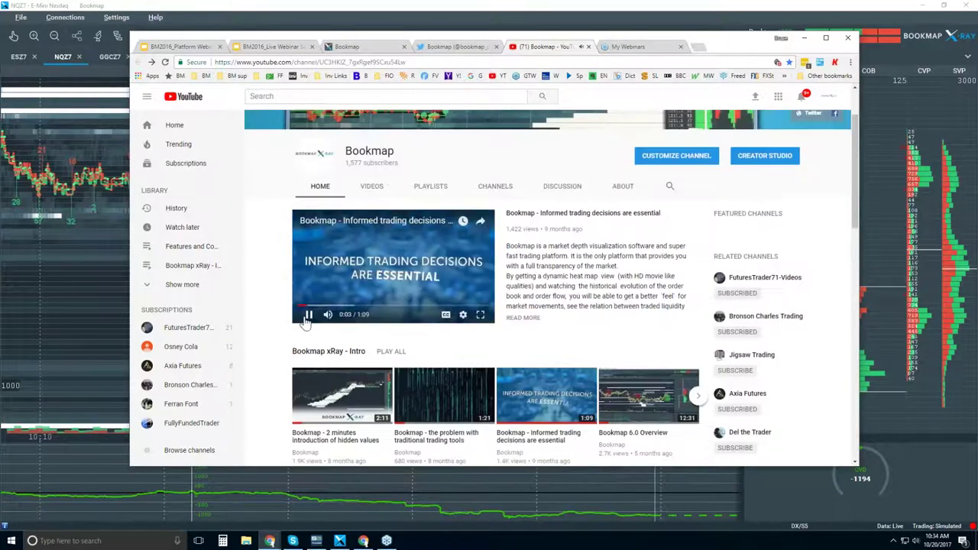
{"action": "scroll", "coordinate": [457, 274], "scroll_direction": "down", "scroll_amount": 6}
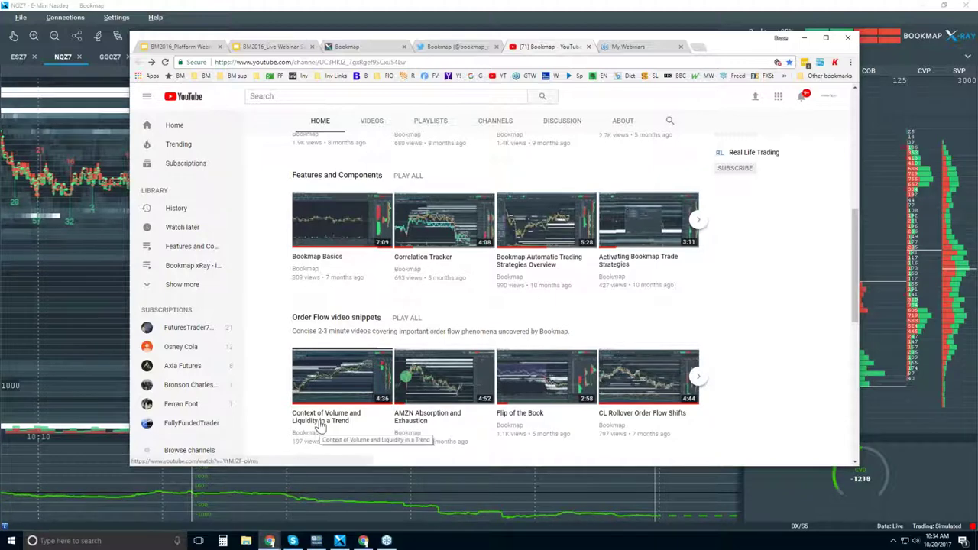
{"action": "right_click", "coordinate": [341, 379]}
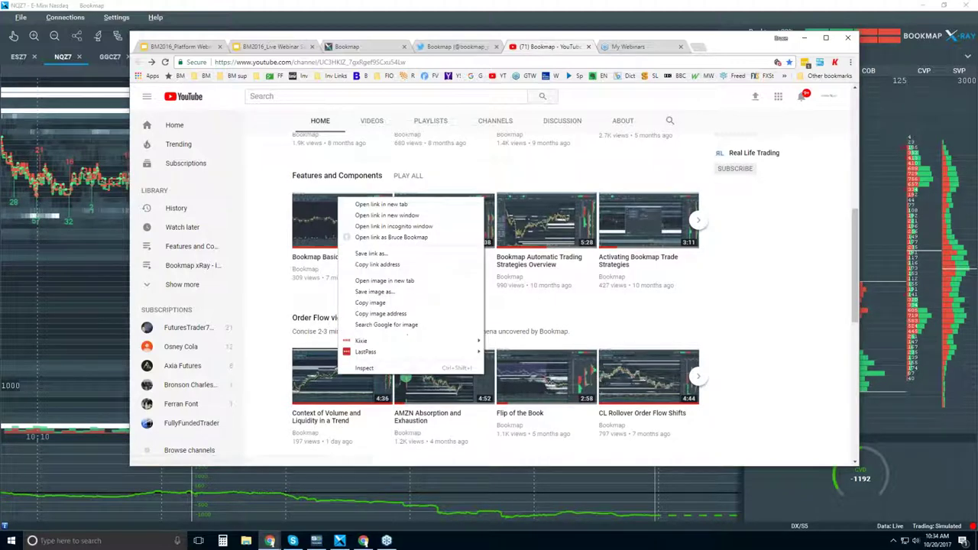
{"action": "left_click", "coordinate": [386, 267]}
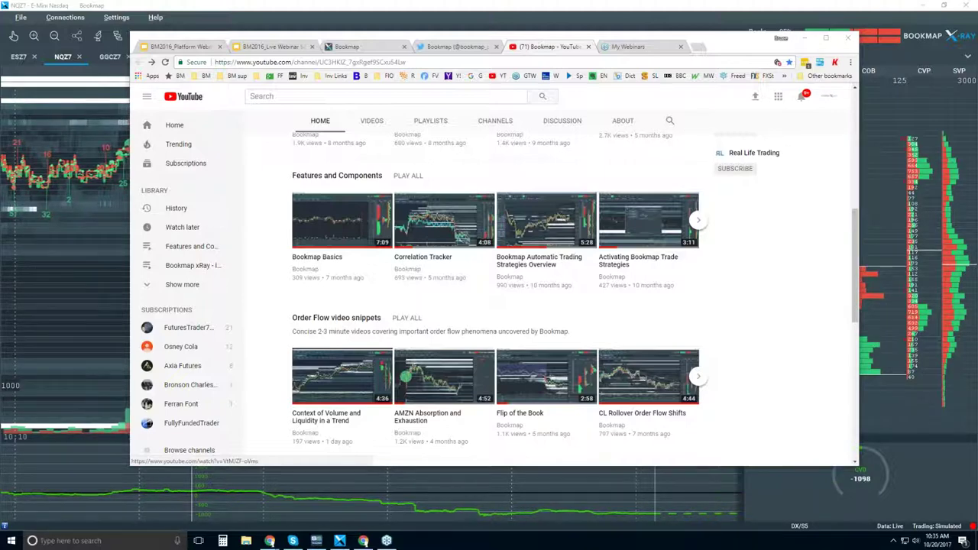
{"action": "left_click_drag", "start_coordinate": [558, 50], "coordinate": [564, 49]}
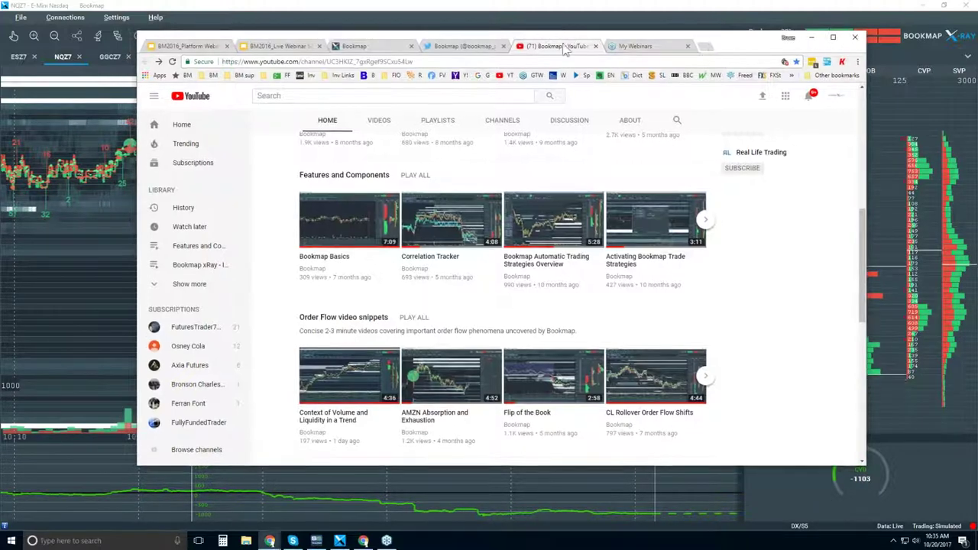
{"action": "scroll", "coordinate": [448, 367], "scroll_direction": "up", "scroll_amount": 1}
{"action": "scroll", "coordinate": [448, 367], "scroll_direction": "up", "scroll_amount": 5}
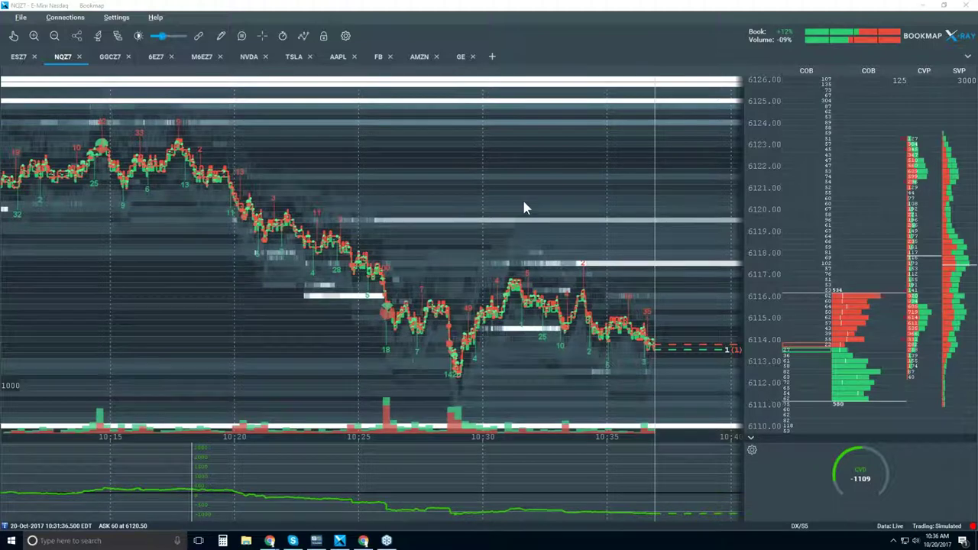
- Zoom the NQZ7 heatmap chart out in time to include 09:00 and collapse the indicator pane below it
{"action": "scroll", "coordinate": [525, 207], "scroll_direction": "down", "scroll_amount": 2}
{"action": "scroll", "coordinate": [524, 207], "scroll_direction": "down", "scroll_amount": 2}
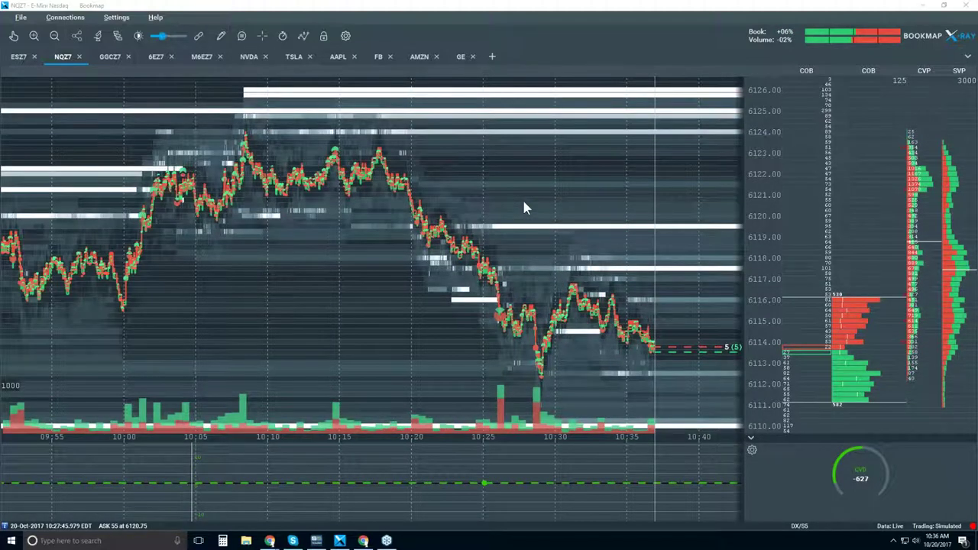
{"action": "scroll", "coordinate": [524, 207], "scroll_direction": "down", "scroll_amount": 2}
{"action": "scroll", "coordinate": [524, 207], "scroll_direction": "down", "scroll_amount": 2}
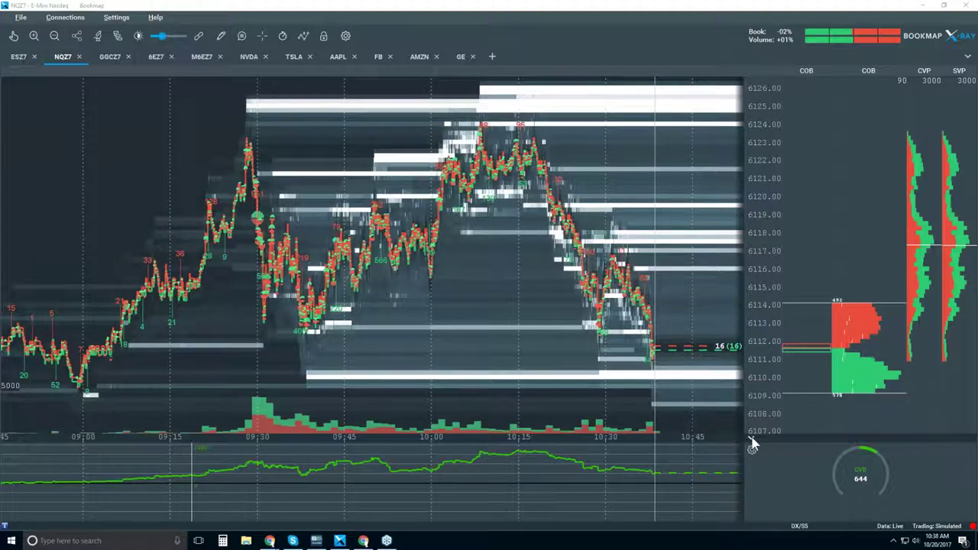
{"action": "left_click_drag", "start_coordinate": [752, 443], "coordinate": [751, 517]}
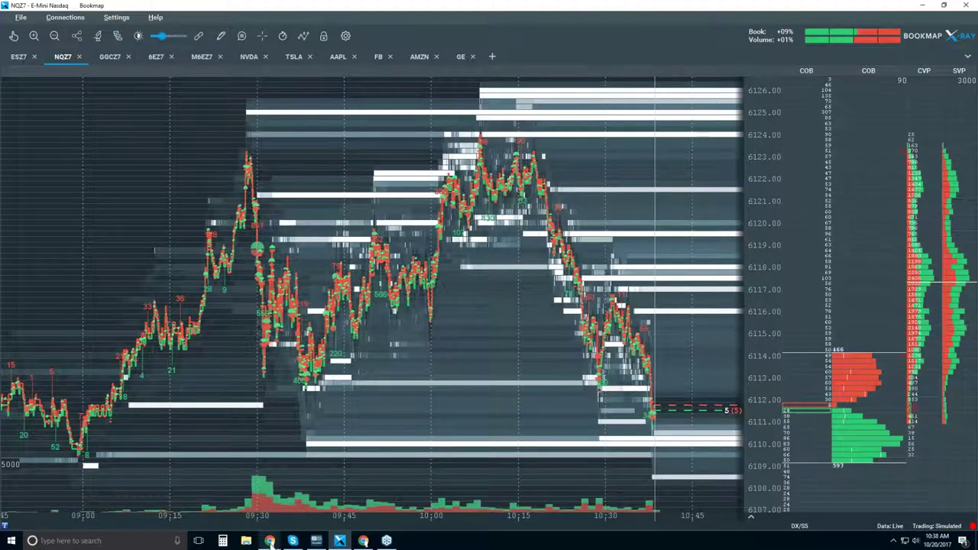
{"action": "mouse_move", "coordinate": [271, 541]}
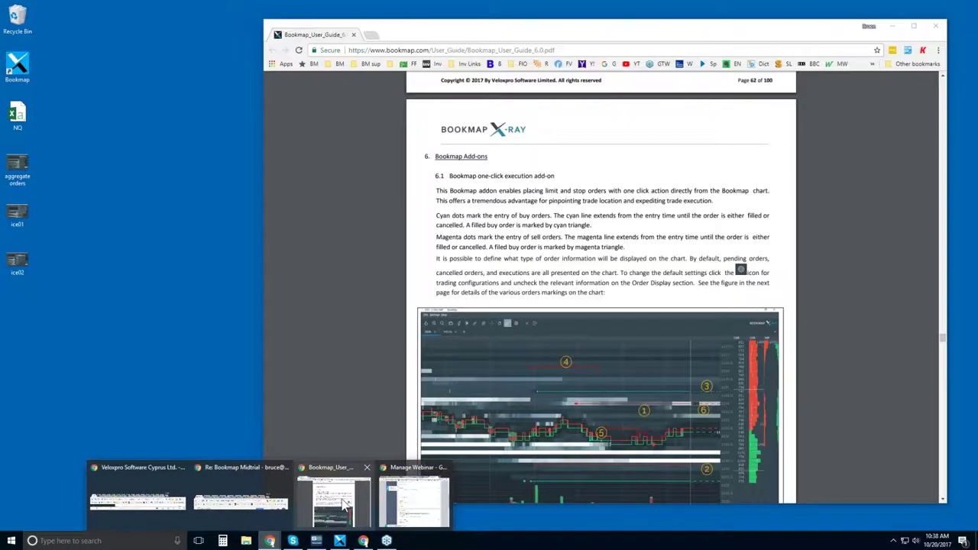
{"action": "left_click", "coordinate": [341, 499]}
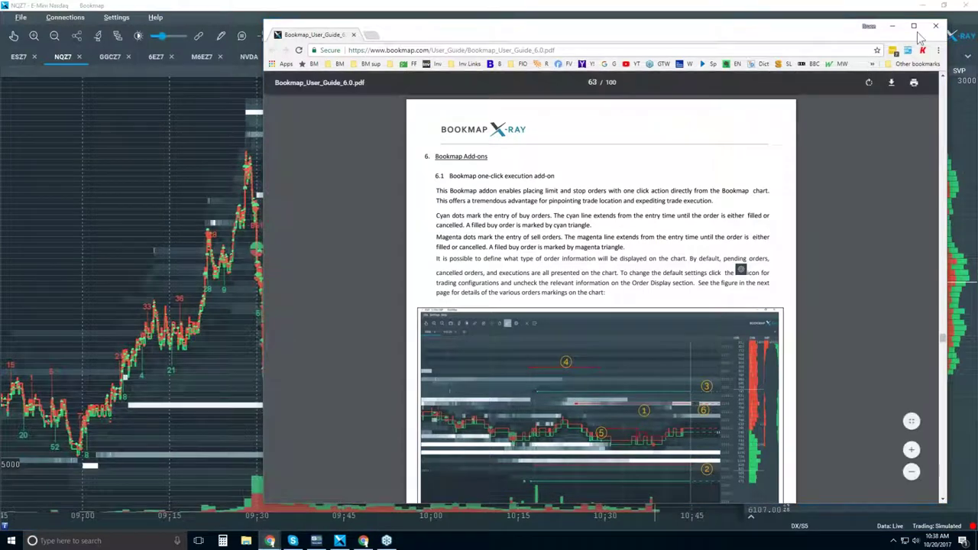
{"action": "left_click", "coordinate": [891, 27]}
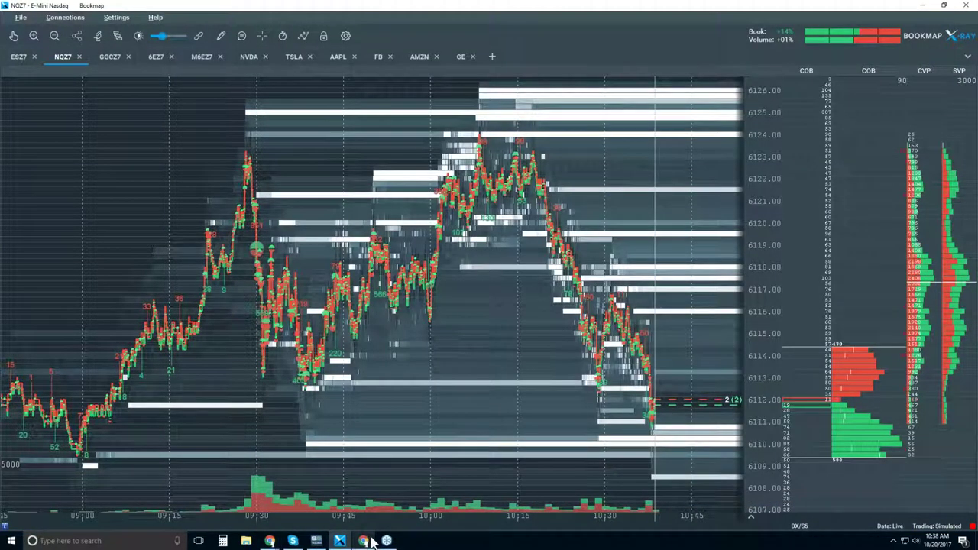
- Switch to the browser's Bookmap pricing page, enlarge the window and highlight the Advanced plan features from Large lot tracker to Correlation Tracker
{"action": "mouse_move", "coordinate": [270, 541]}
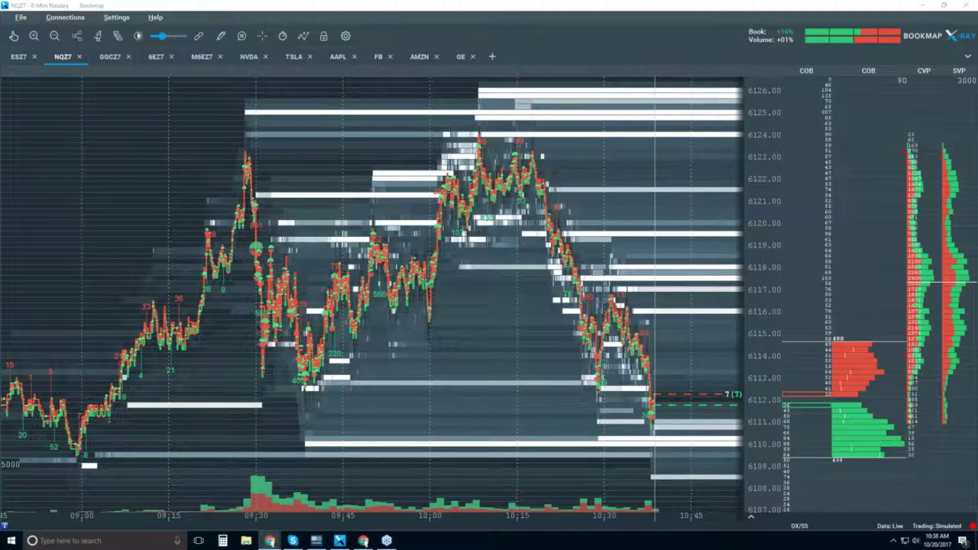
{"action": "key", "text": "alt+Tab"}
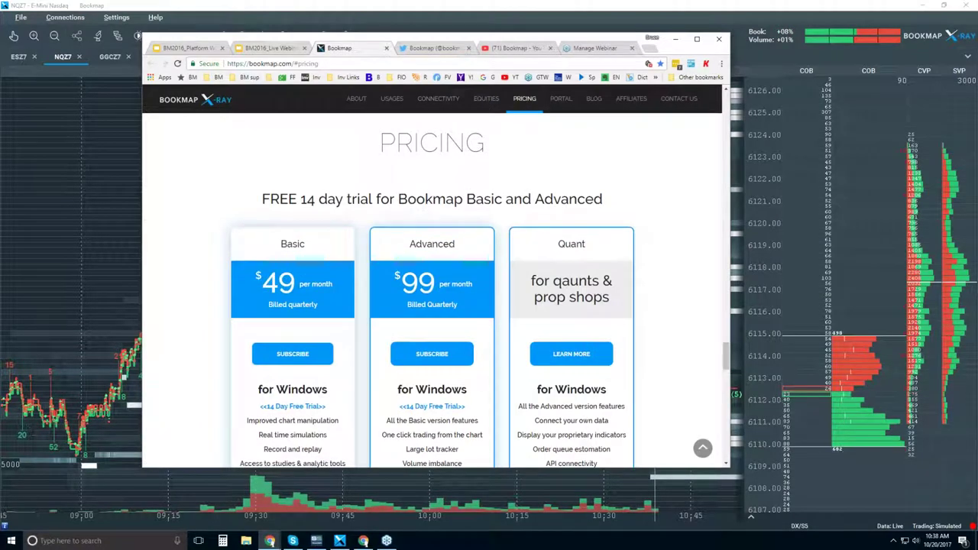
{"action": "left_click_drag", "start_coordinate": [730, 467], "coordinate": [754, 501]}
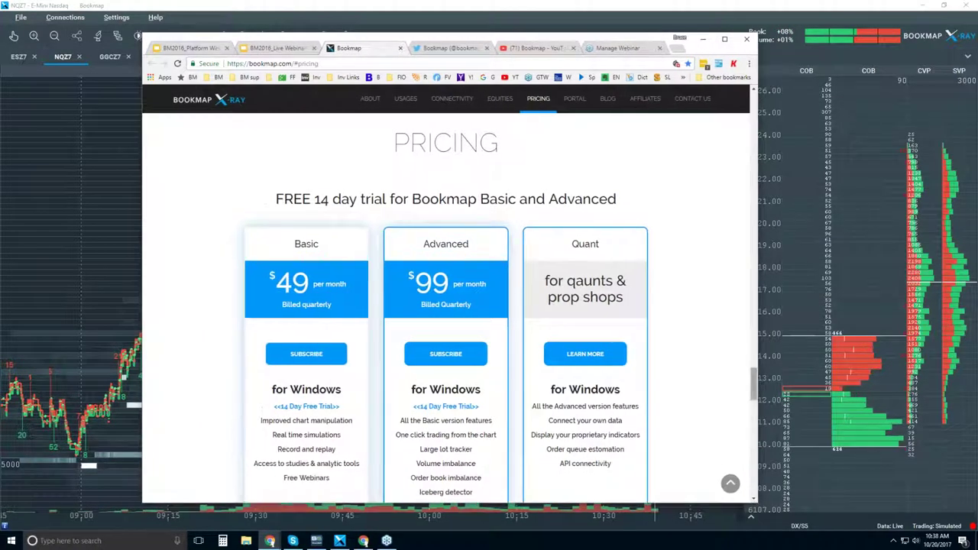
{"action": "scroll", "coordinate": [754, 387], "scroll_direction": "down", "scroll_amount": 2}
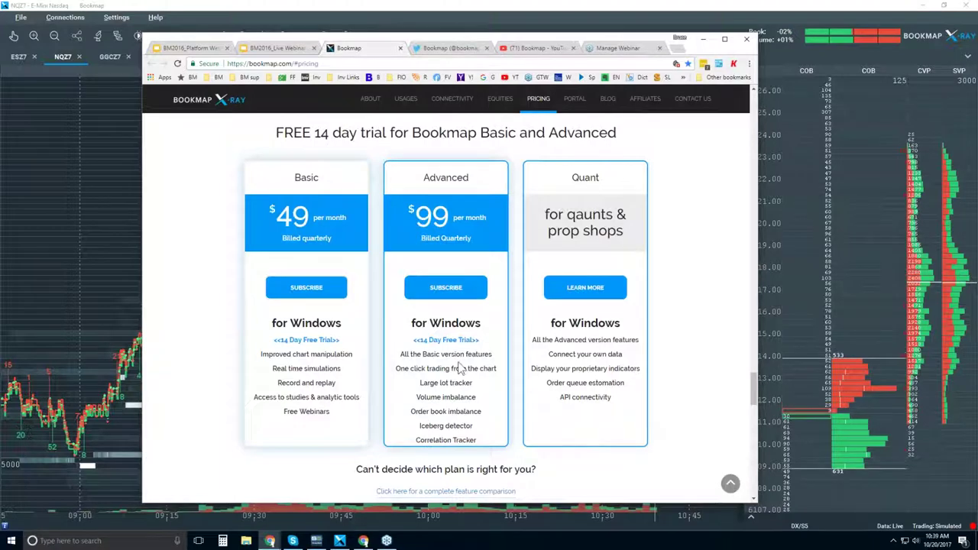
{"action": "left_click_drag", "start_coordinate": [396, 368], "coordinate": [469, 437]}
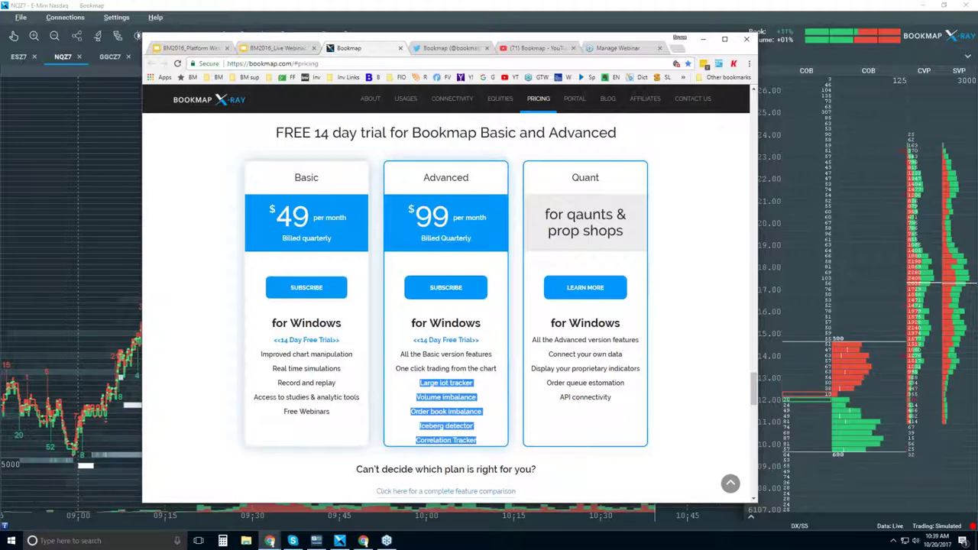
- Clear the feature highlight on the pricing page and switch from the browser back to Bookmap's NQZ7 chart
{"action": "left_click_drag", "start_coordinate": [470, 37], "coordinate": [461, 34]}
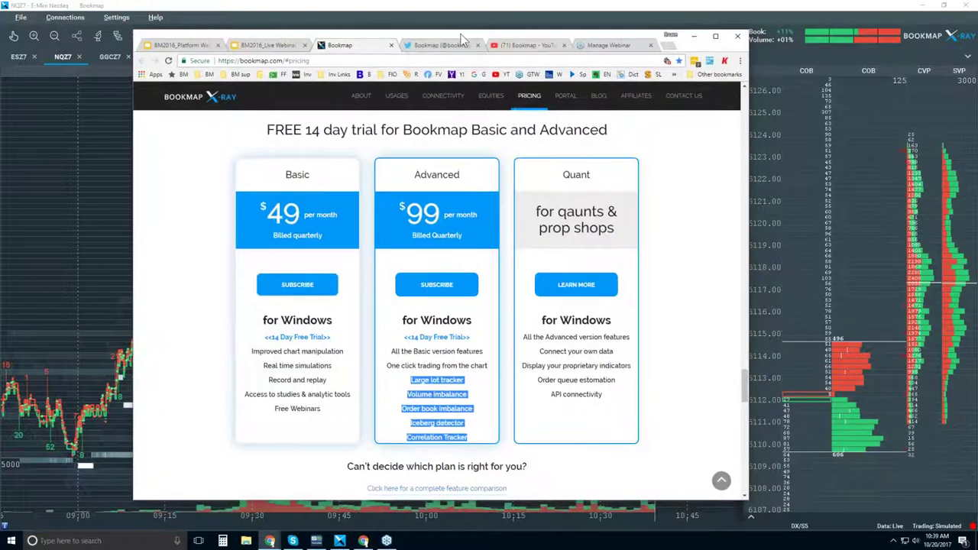
{"action": "left_click", "coordinate": [669, 190]}
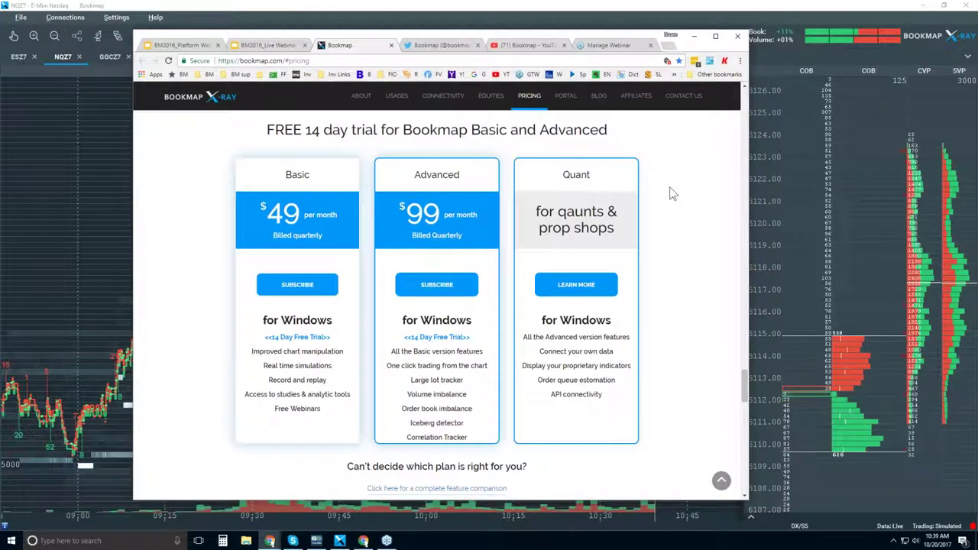
{"action": "left_click", "coordinate": [371, 12]}
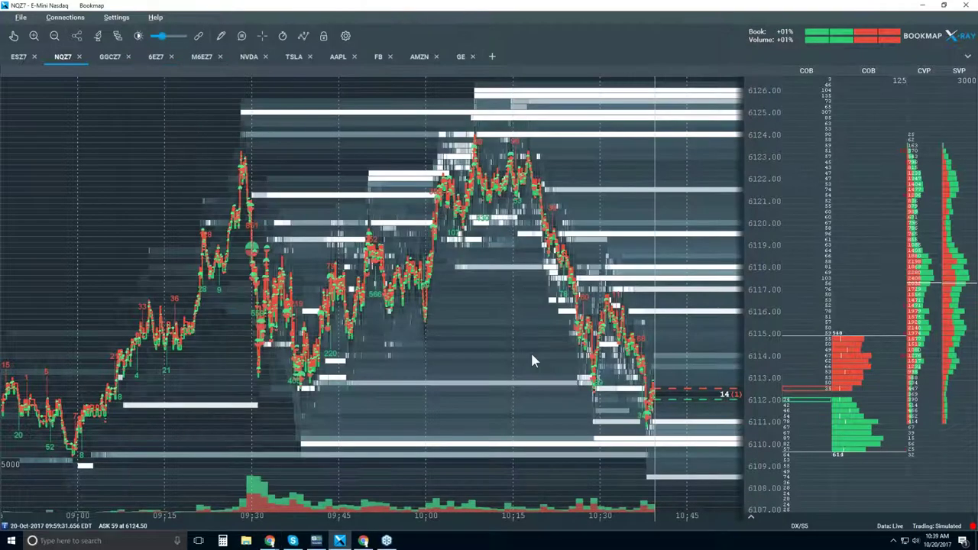
- Briefly reveal the cumulative volume delta pane, then examine the NQZ7 heatmap's price action after 10:30 up close and return to the overview
{"action": "left_click", "coordinate": [752, 514]}
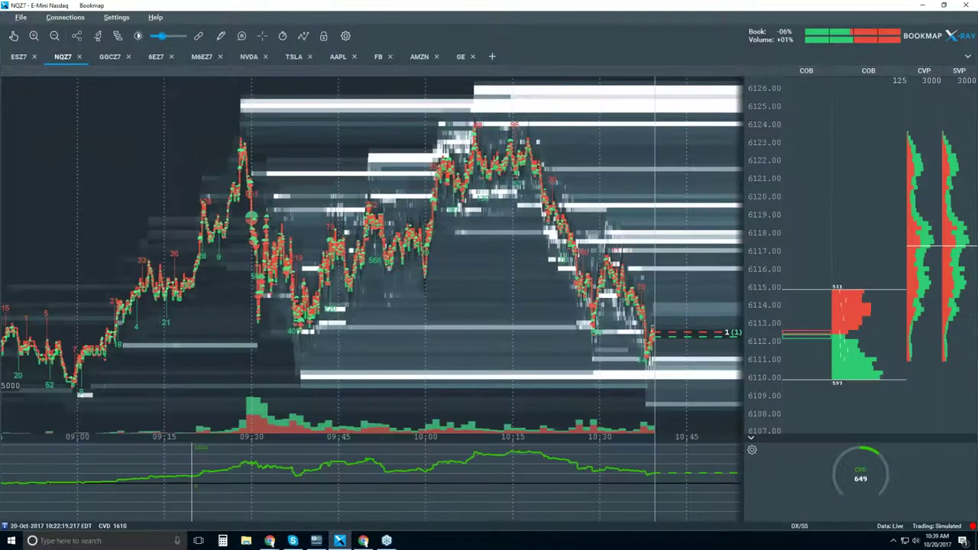
{"action": "left_click", "coordinate": [752, 446]}
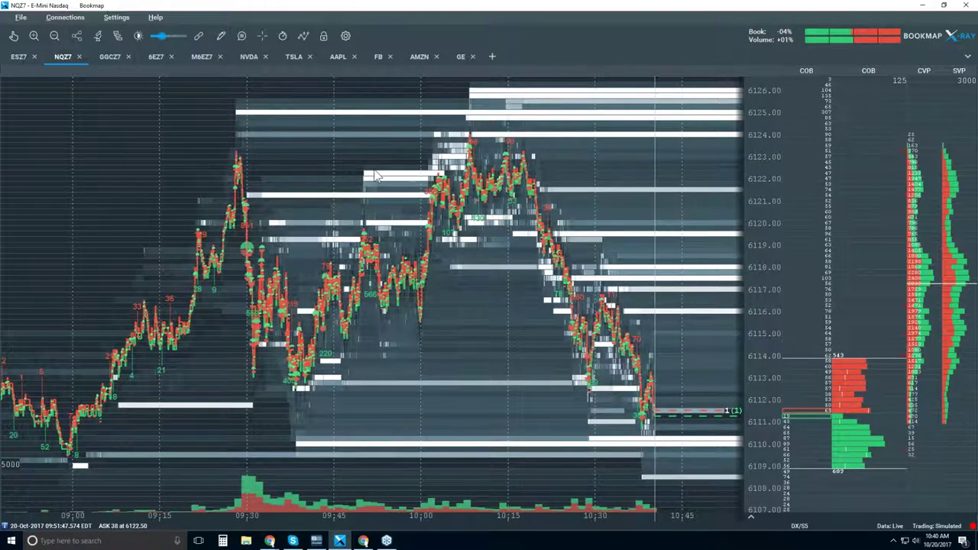
{"action": "scroll", "coordinate": [635, 335], "scroll_direction": "up", "scroll_amount": 5}
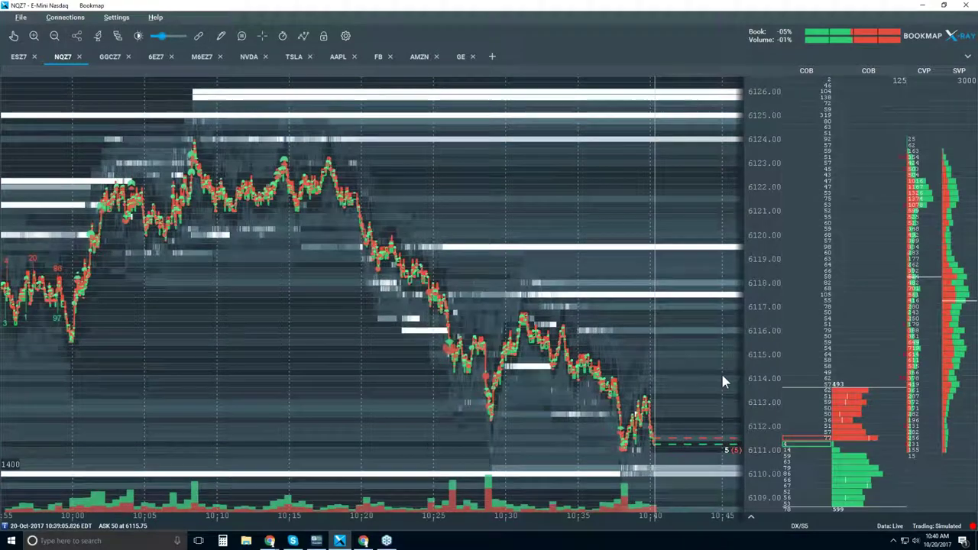
{"action": "scroll", "coordinate": [585, 298], "scroll_direction": "up", "scroll_amount": 3}
{"action": "scroll", "coordinate": [751, 395], "scroll_direction": "up", "scroll_amount": 3}
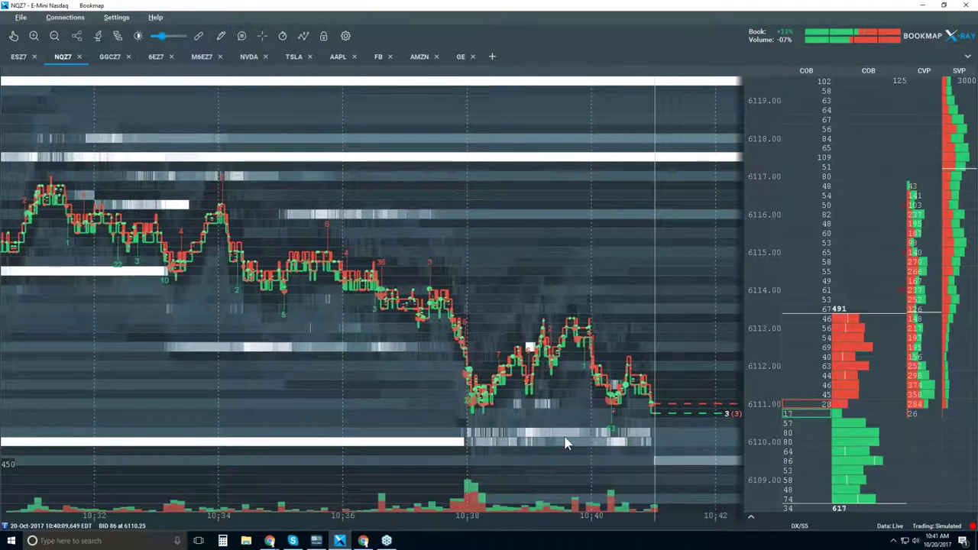
{"action": "scroll", "coordinate": [564, 326], "scroll_direction": "down", "scroll_amount": 3}
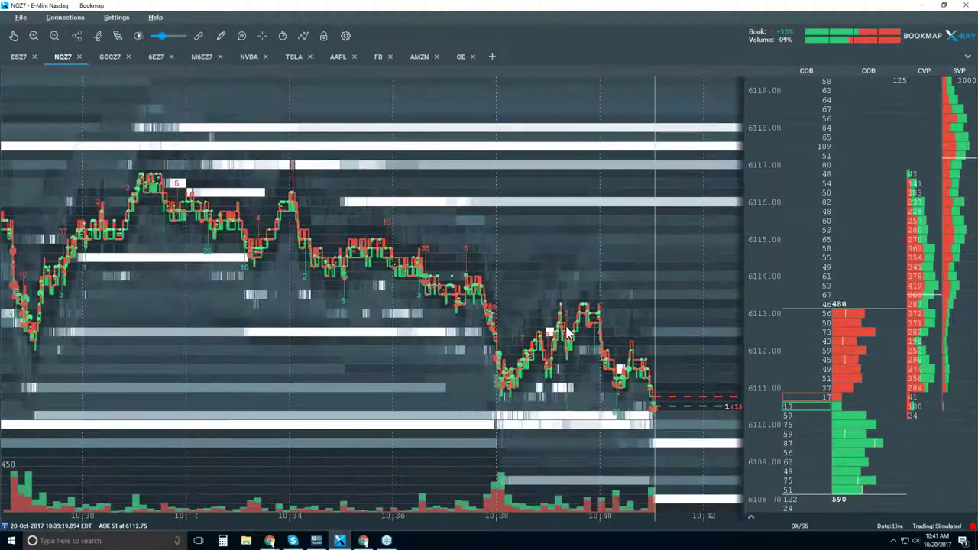
{"action": "scroll", "coordinate": [564, 327], "scroll_direction": "down", "scroll_amount": 4}
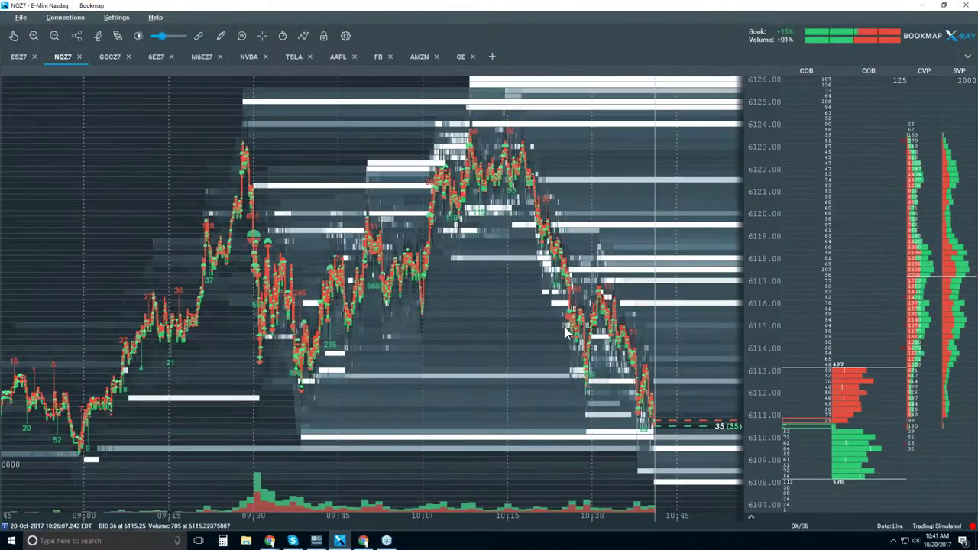
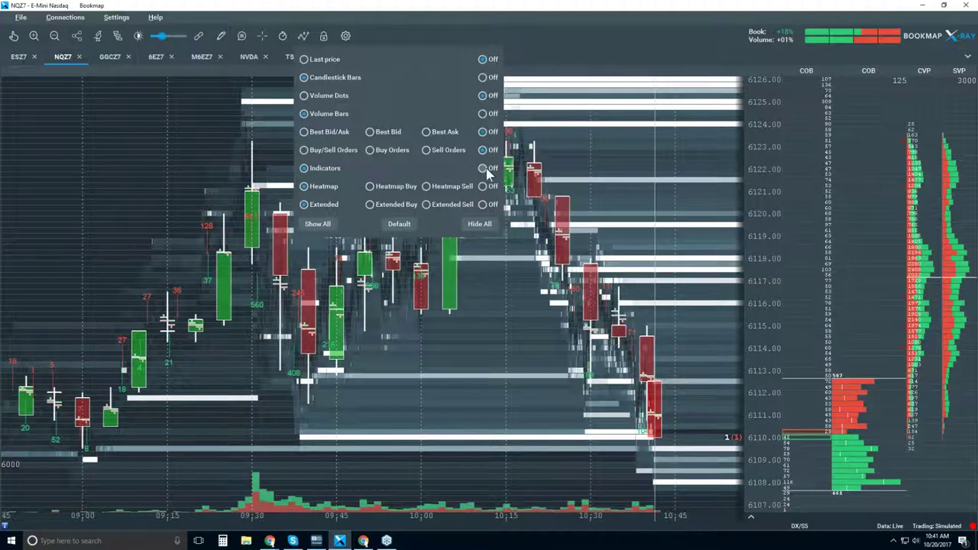
- Hide the Heatmap and Extended components on the NQZ7 candlestick chart
{"action": "left_click", "coordinate": [484, 186]}
{"action": "left_click", "coordinate": [484, 205]}
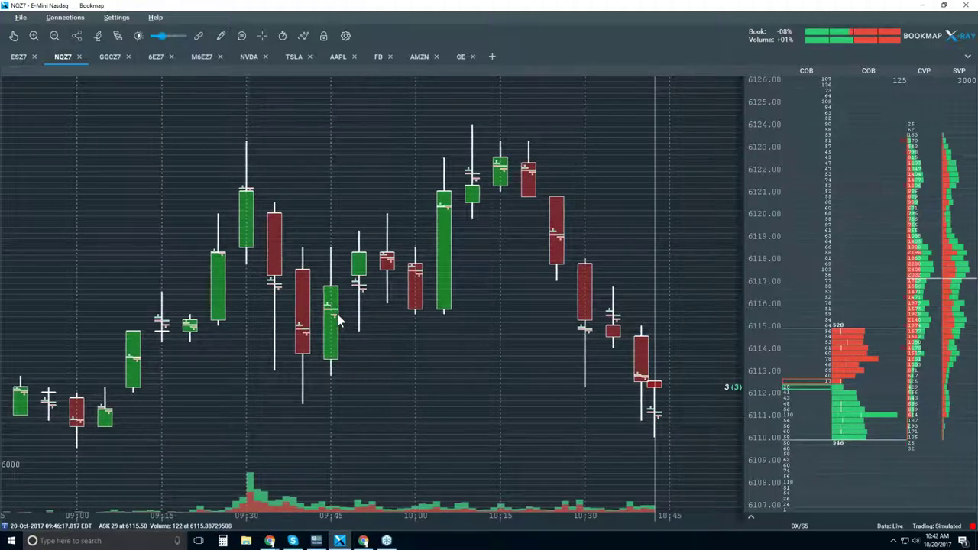
- Turn off the total VWAP and bid/ask VWAP displays in the NQZ7 Candlesticks study
{"action": "left_click", "coordinate": [98, 37]}
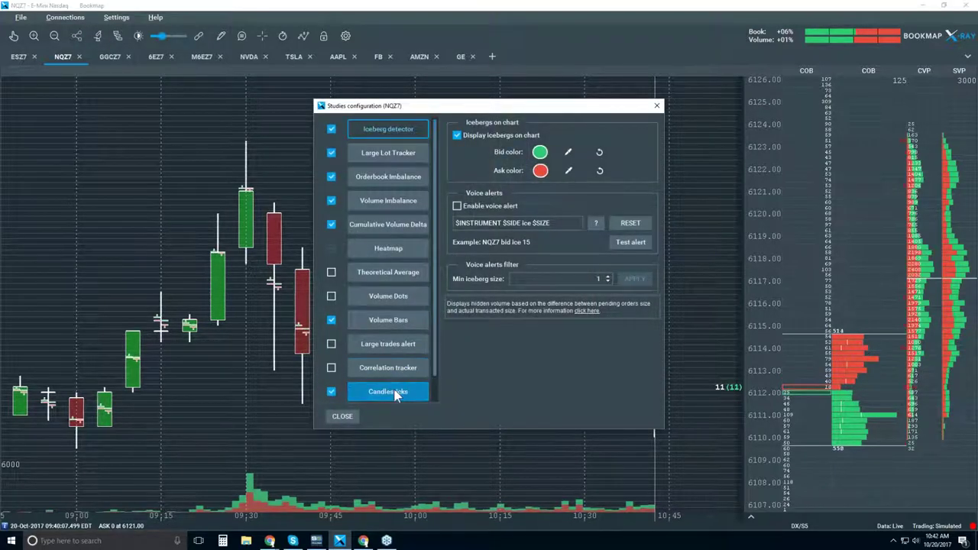
{"action": "left_click", "coordinate": [395, 391]}
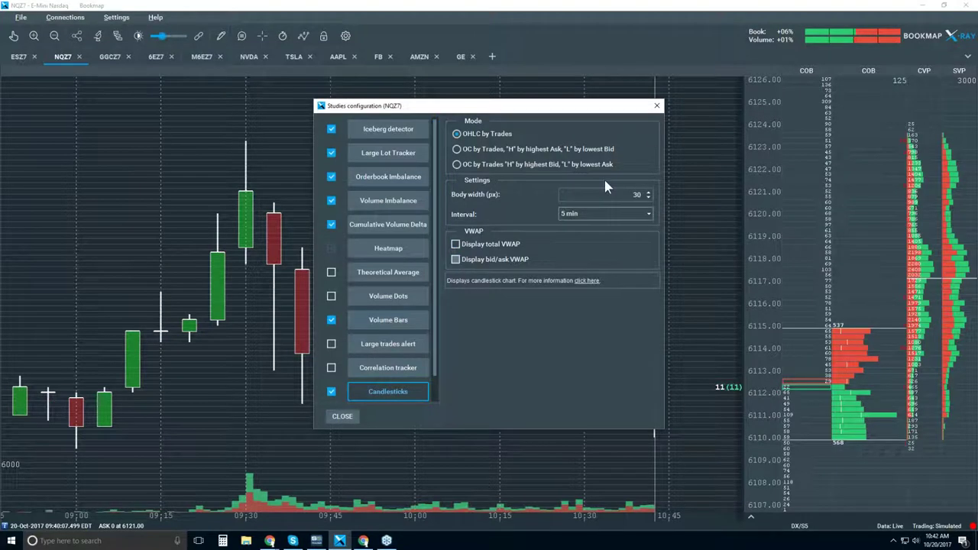
{"action": "left_click", "coordinate": [657, 106]}
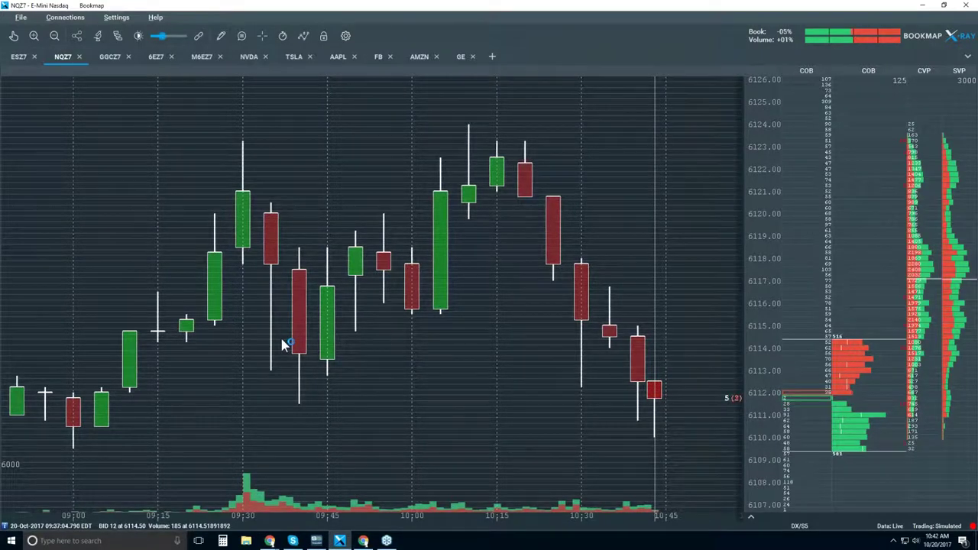
- Overlay the Best Bid/Ask lines on the candlesticks and focus the chart on the 5-minute candles around 09:40
{"action": "left_click", "coordinate": [310, 35]}
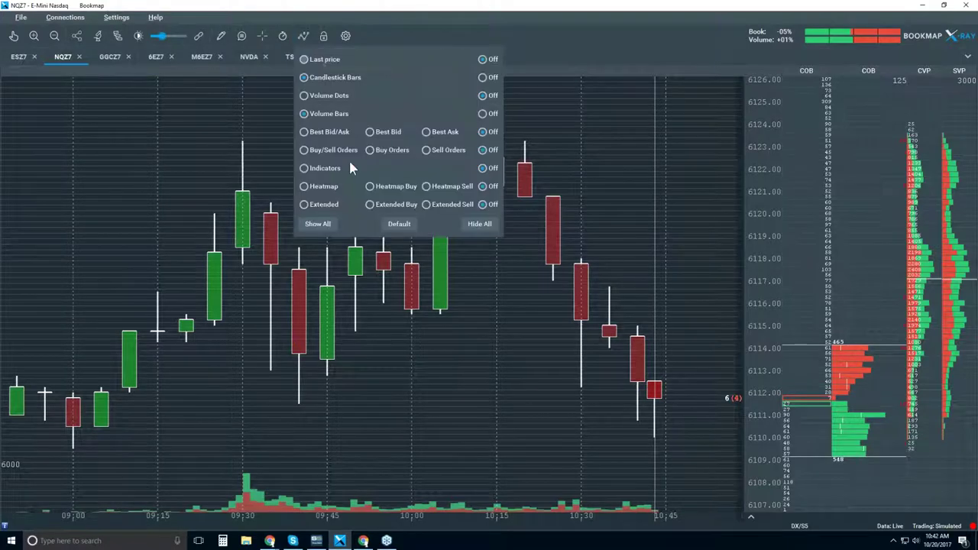
{"action": "left_click", "coordinate": [323, 132]}
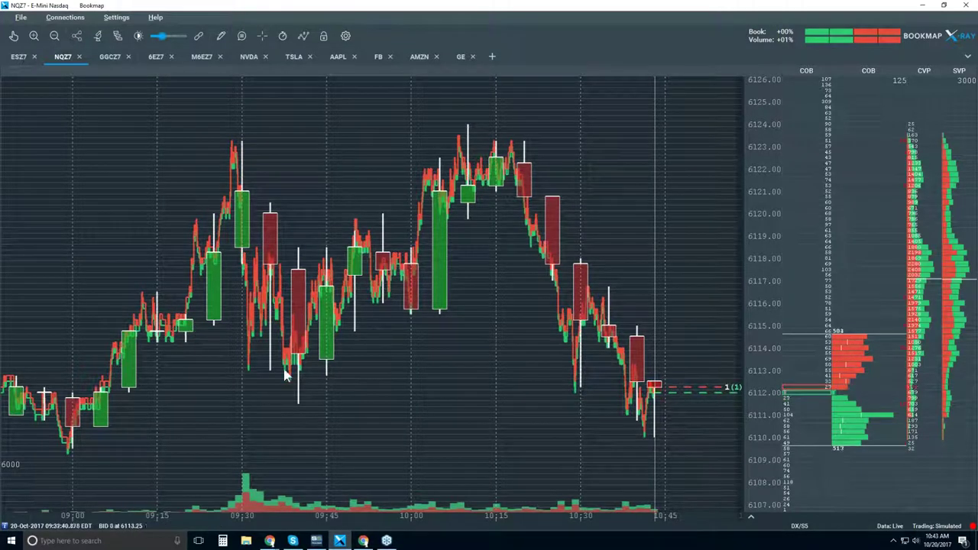
{"action": "left_click", "coordinate": [13, 35]}
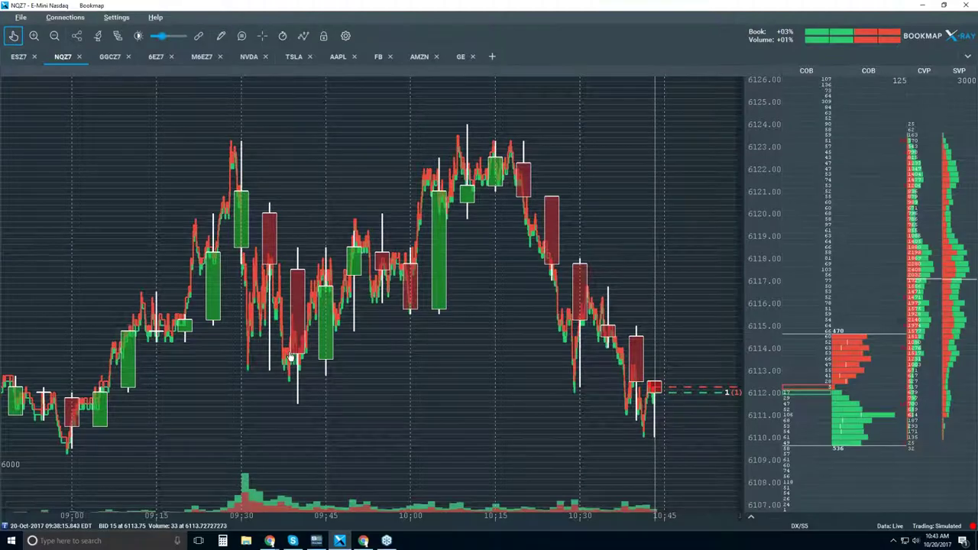
{"action": "scroll", "coordinate": [287, 348], "scroll_direction": "up", "scroll_amount": 5}
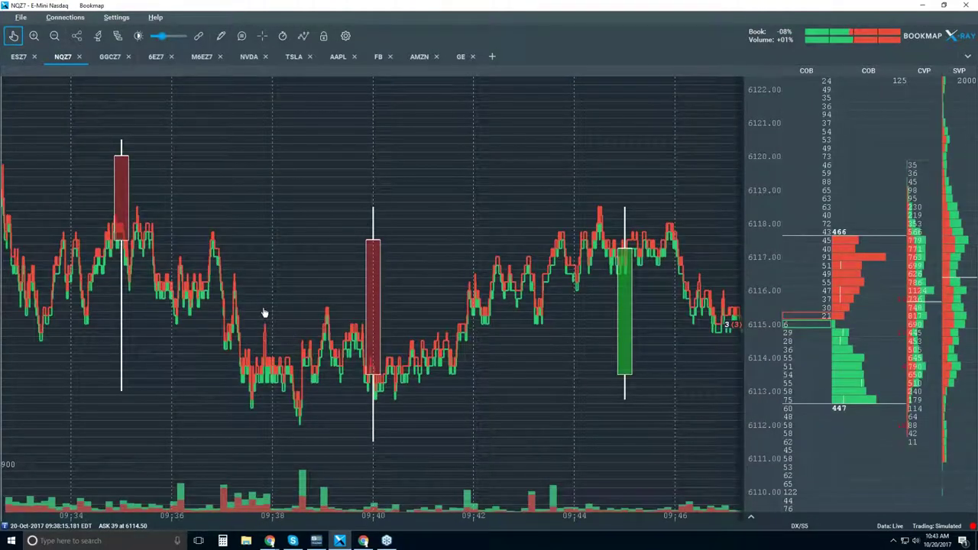
{"action": "scroll", "coordinate": [229, 269], "scroll_direction": "up", "scroll_amount": 3}
{"action": "scroll", "coordinate": [270, 232], "scroll_direction": "down", "scroll_amount": 2}
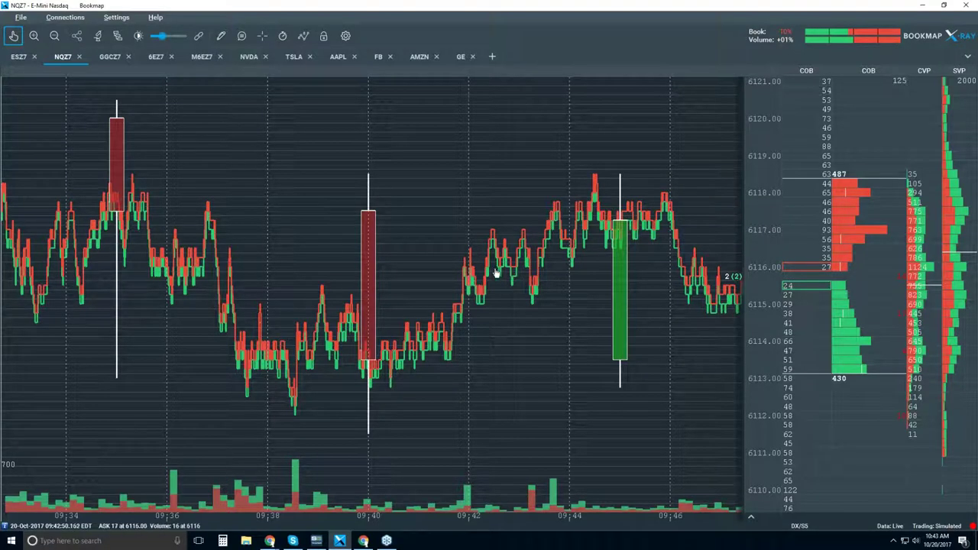
{"action": "left_click_drag", "start_coordinate": [517, 293], "coordinate": [411, 284]}
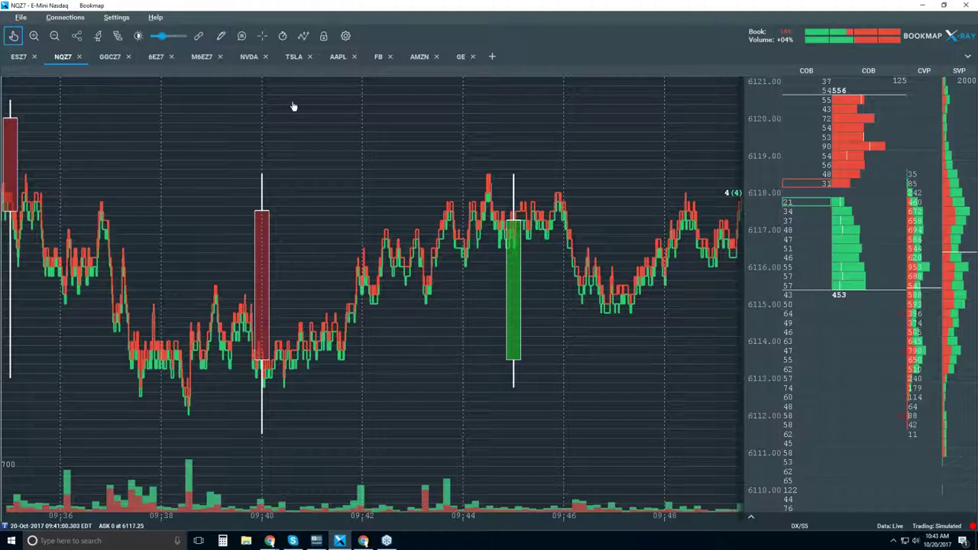
- Show Volume Dots on the bid/ask lines and examine the individual trades around 09:37:59 at sub-second scale
{"action": "left_click", "coordinate": [303, 35]}
{"action": "left_click", "coordinate": [341, 97]}
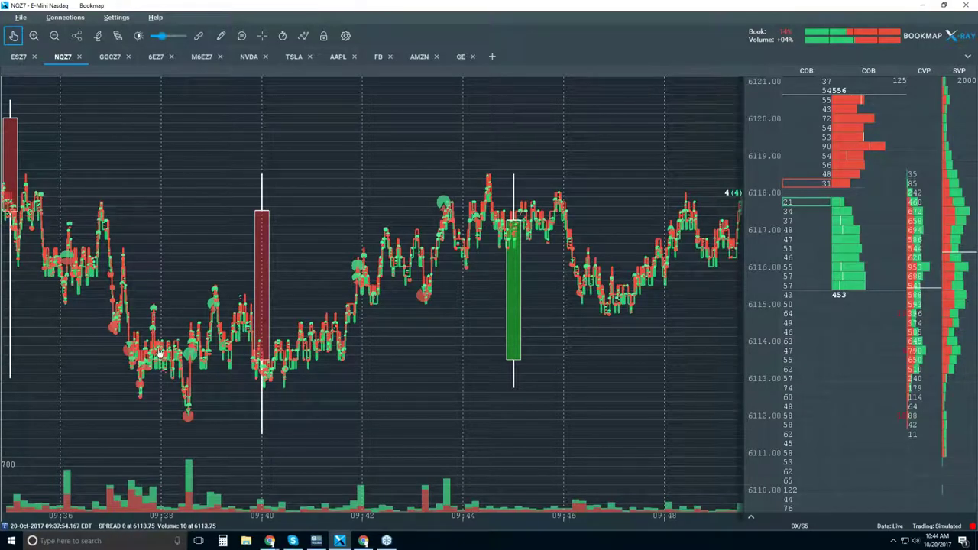
{"action": "scroll", "coordinate": [161, 353], "scroll_direction": "up", "scroll_amount": 1}
{"action": "scroll", "coordinate": [160, 353], "scroll_direction": "up", "scroll_amount": 5}
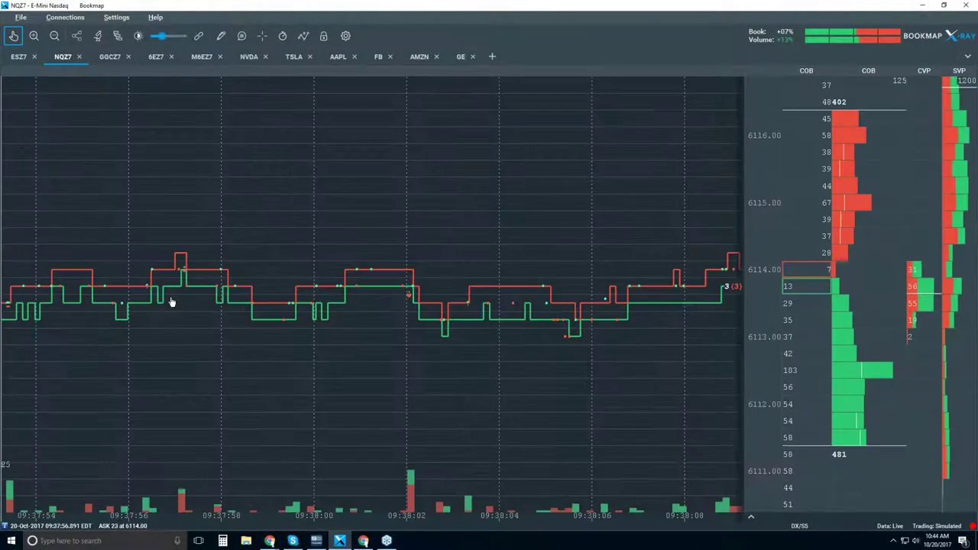
{"action": "scroll", "coordinate": [172, 301], "scroll_direction": "up", "scroll_amount": 1}
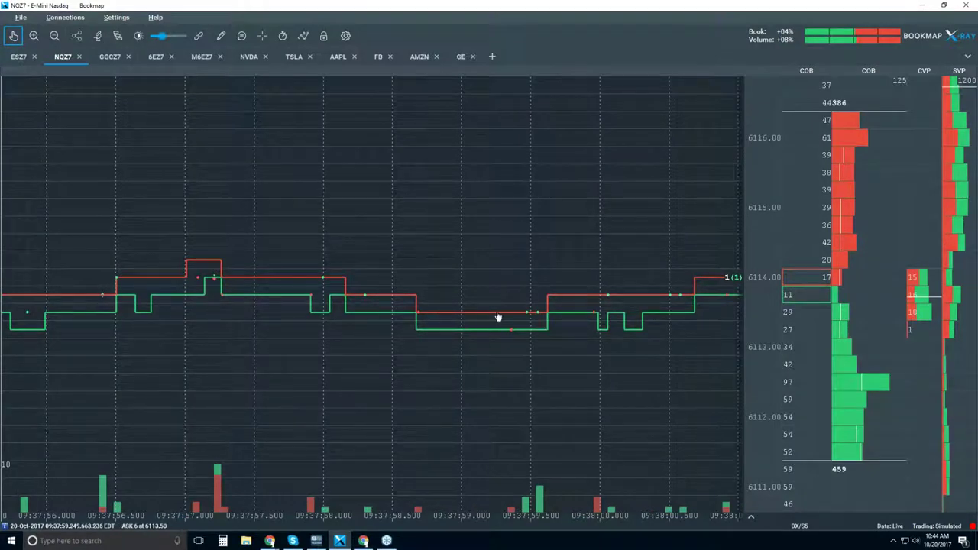
{"action": "scroll", "coordinate": [534, 324], "scroll_direction": "up", "scroll_amount": 2}
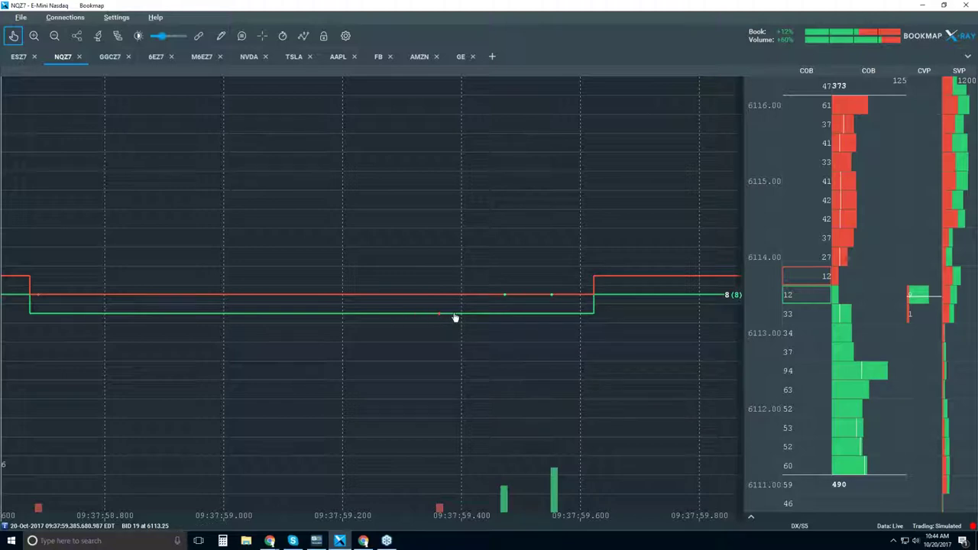
- Locate the cluster of volume dots at the 09:37:51 price spike and examine its individual trades at microsecond scale
{"action": "scroll", "coordinate": [454, 319], "scroll_direction": "down", "scroll_amount": 5}
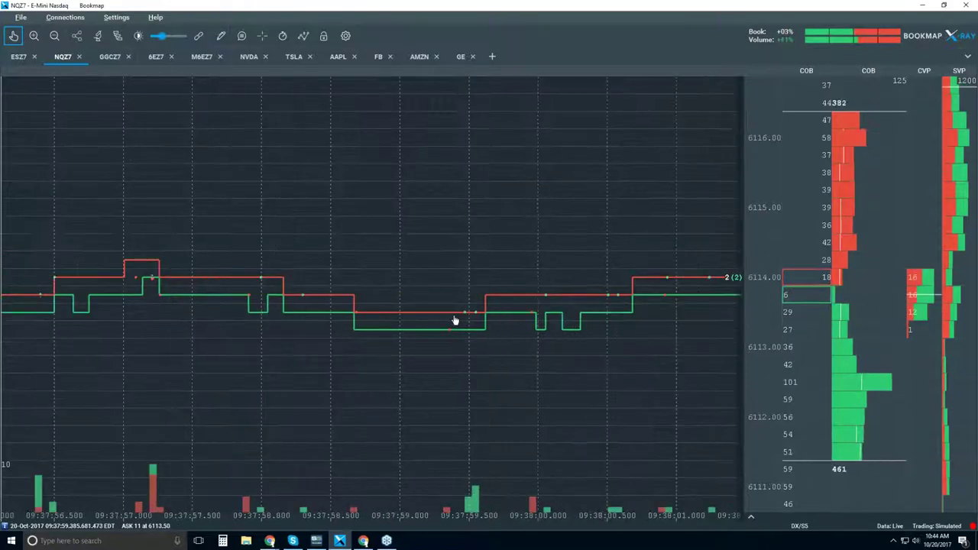
{"action": "scroll", "coordinate": [454, 319], "scroll_direction": "down", "scroll_amount": 3}
{"action": "scroll", "coordinate": [454, 320], "scroll_direction": "down", "scroll_amount": 5}
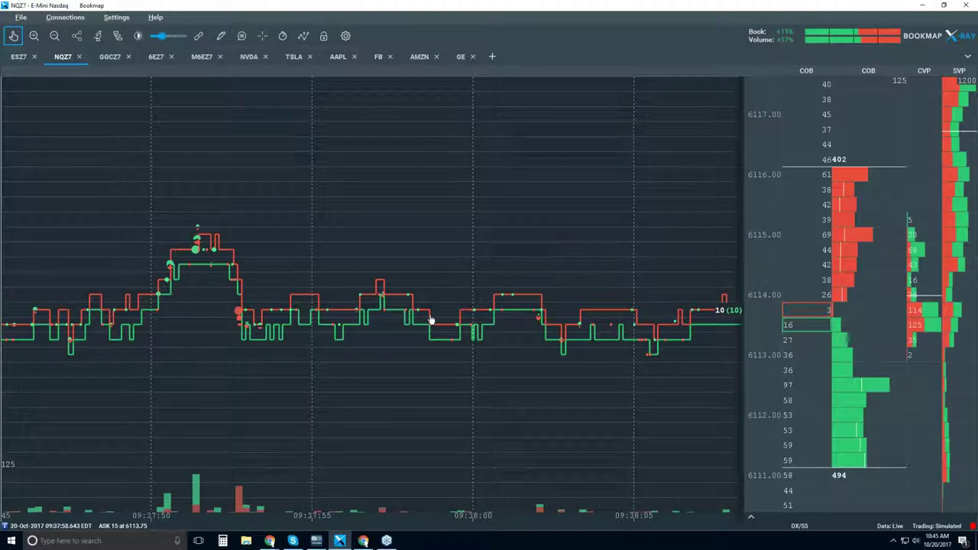
{"action": "scroll", "coordinate": [432, 320], "scroll_direction": "down", "scroll_amount": 2}
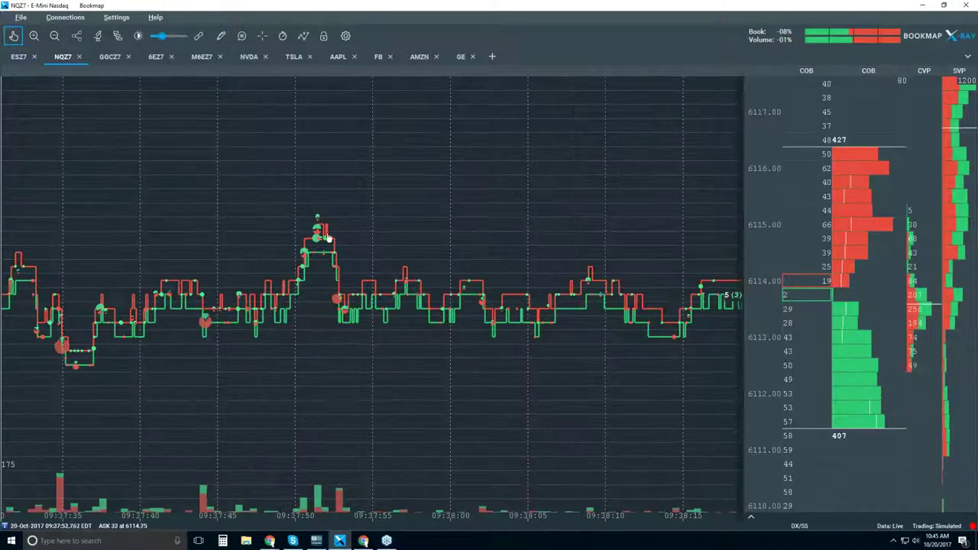
{"action": "scroll", "coordinate": [327, 238], "scroll_direction": "up", "scroll_amount": 10}
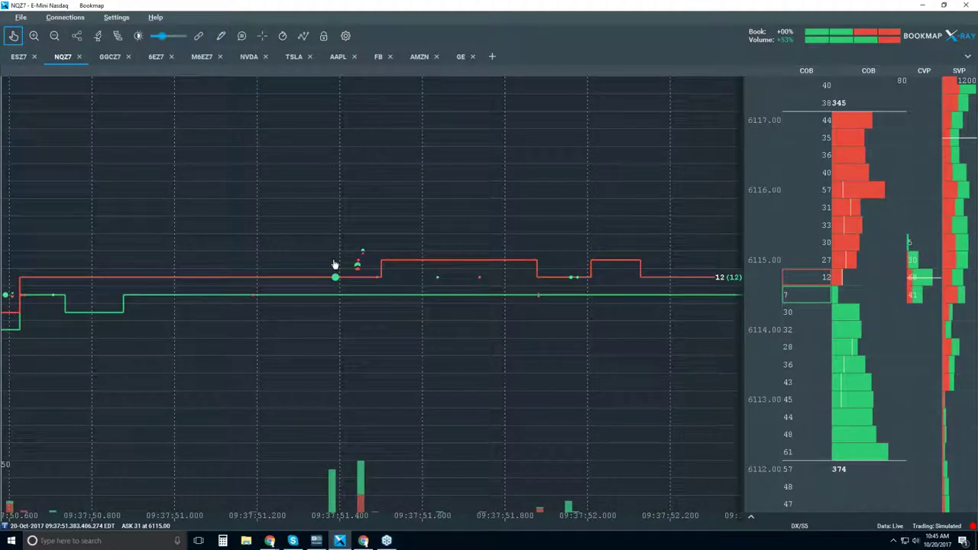
{"action": "scroll", "coordinate": [336, 281], "scroll_direction": "up", "scroll_amount": 10}
{"action": "scroll", "coordinate": [327, 291], "scroll_direction": "up", "scroll_amount": 10}
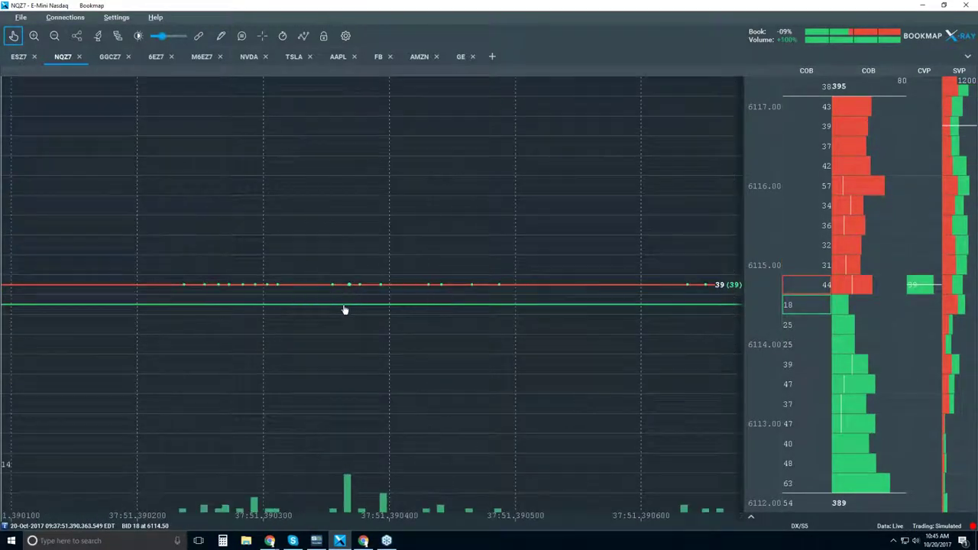
{"action": "scroll", "coordinate": [362, 288], "scroll_direction": "up", "scroll_amount": 3}
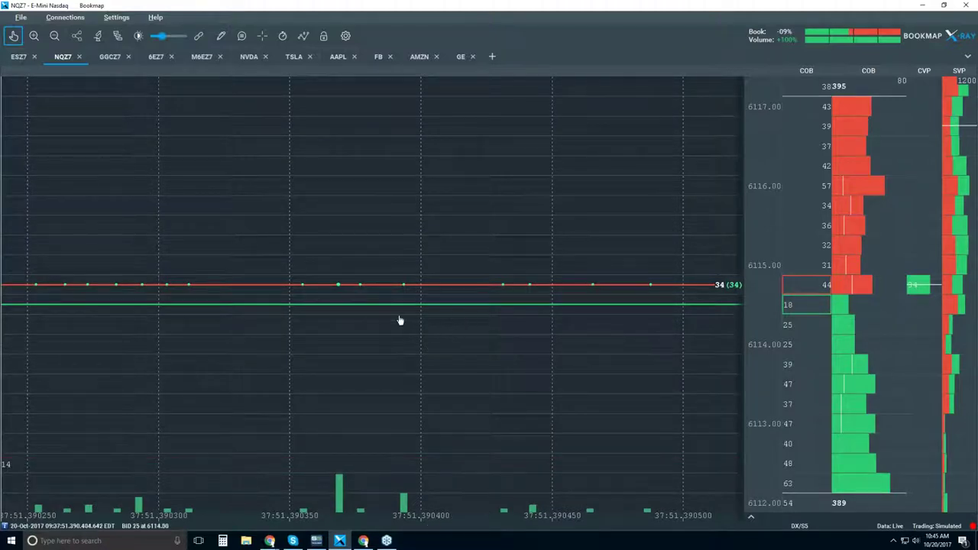
{"action": "scroll", "coordinate": [339, 289], "scroll_direction": "up", "scroll_amount": 8}
{"action": "scroll", "coordinate": [340, 291], "scroll_direction": "up", "scroll_amount": 3}
{"action": "scroll", "coordinate": [340, 290], "scroll_direction": "down", "scroll_amount": 14}
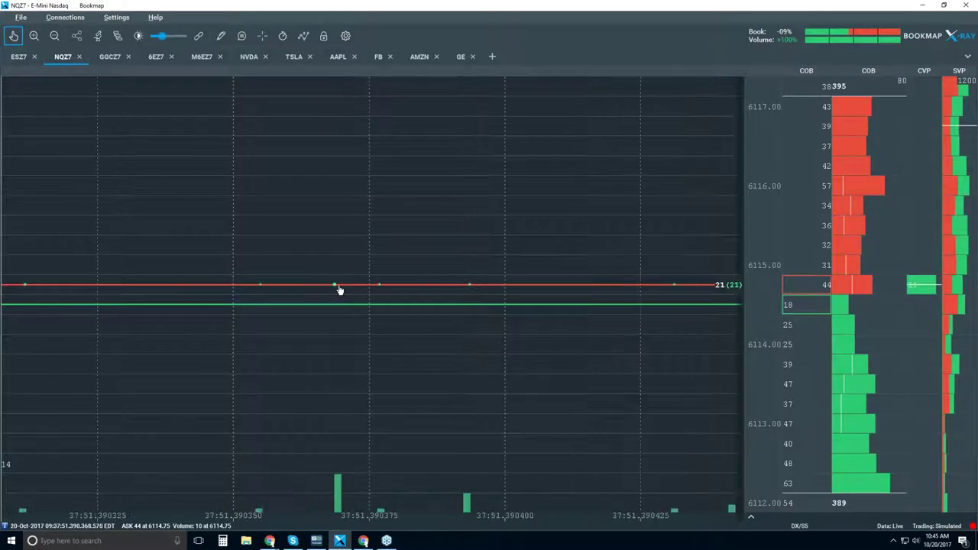
- Widen the chart's time range from the single trade cluster to about 09:37:20 through 09:38:20
{"action": "scroll", "coordinate": [340, 289], "scroll_direction": "down", "scroll_amount": 6}
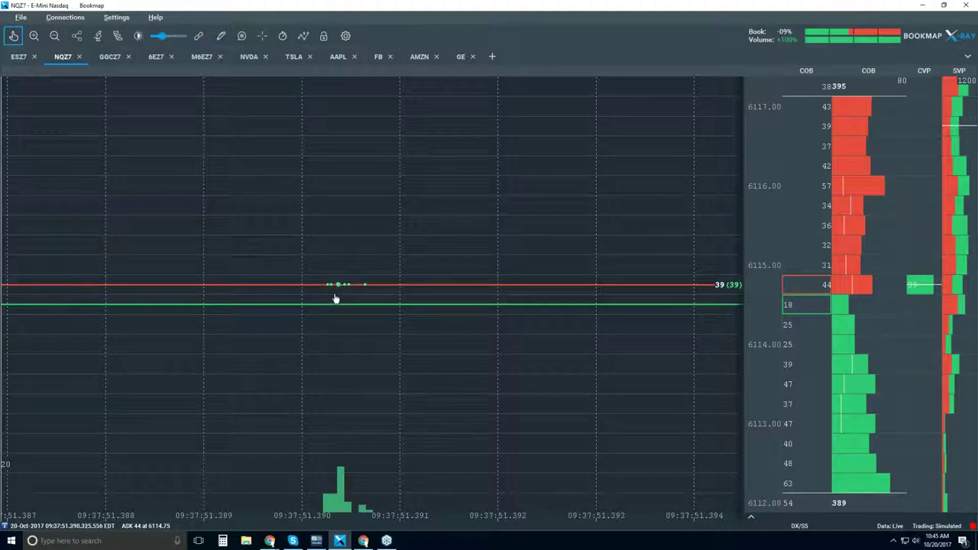
{"action": "scroll", "coordinate": [334, 299], "scroll_direction": "down", "scroll_amount": 5}
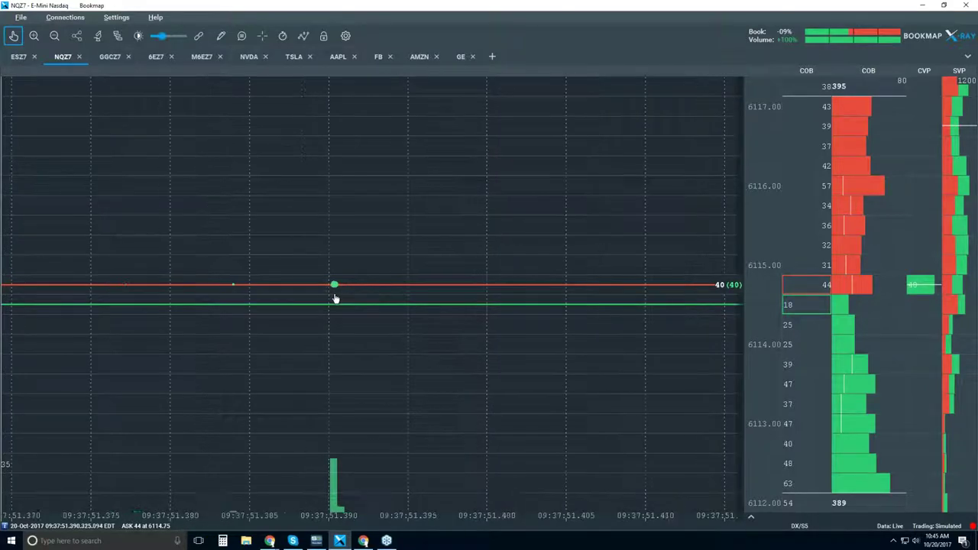
{"action": "scroll", "coordinate": [334, 299], "scroll_direction": "down", "scroll_amount": 6}
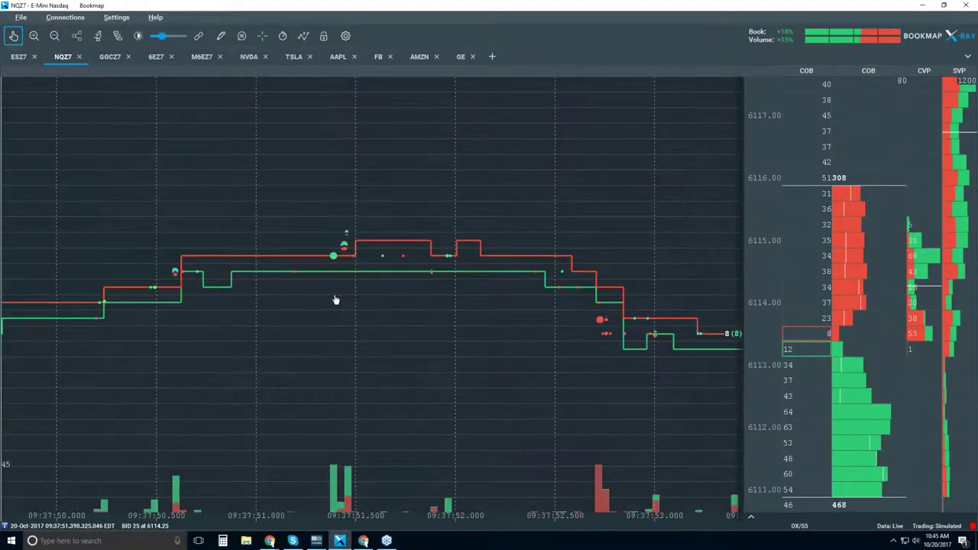
{"action": "scroll", "coordinate": [335, 298], "scroll_direction": "down", "scroll_amount": 5}
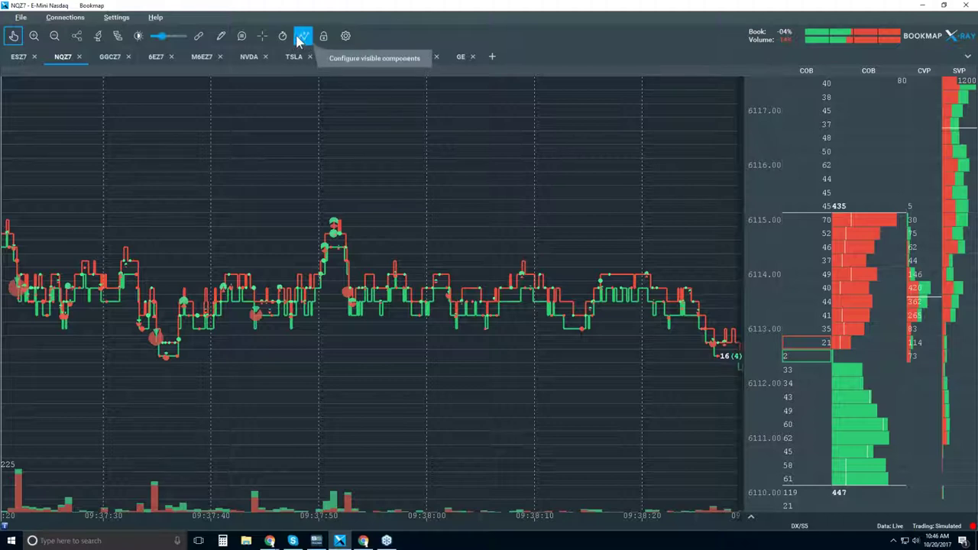
- Turn on the chart's data tooltip and examine the trades behind the large red volume dot around 09:37:52.7 at millisecond scale
{"action": "left_click", "coordinate": [241, 36]}
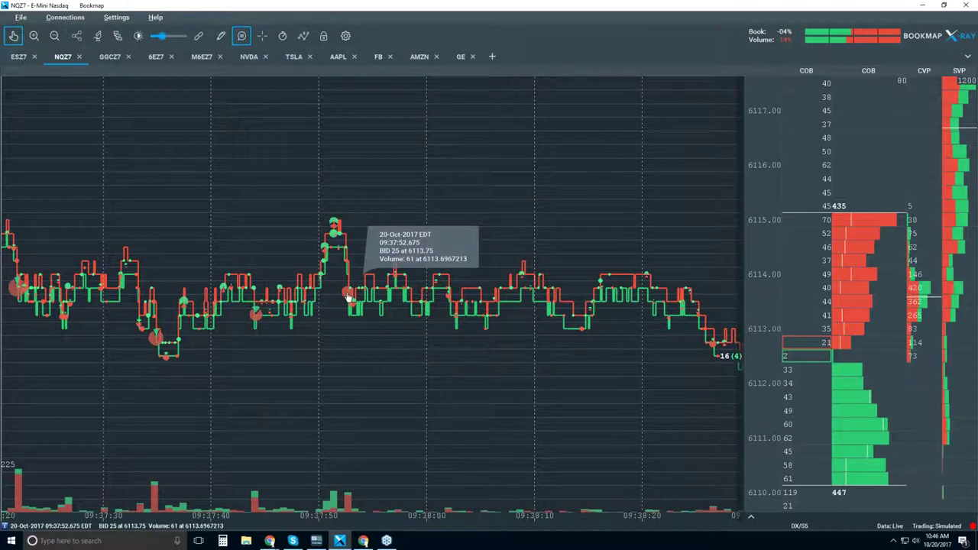
{"action": "scroll", "coordinate": [348, 296], "scroll_direction": "up", "scroll_amount": 10}
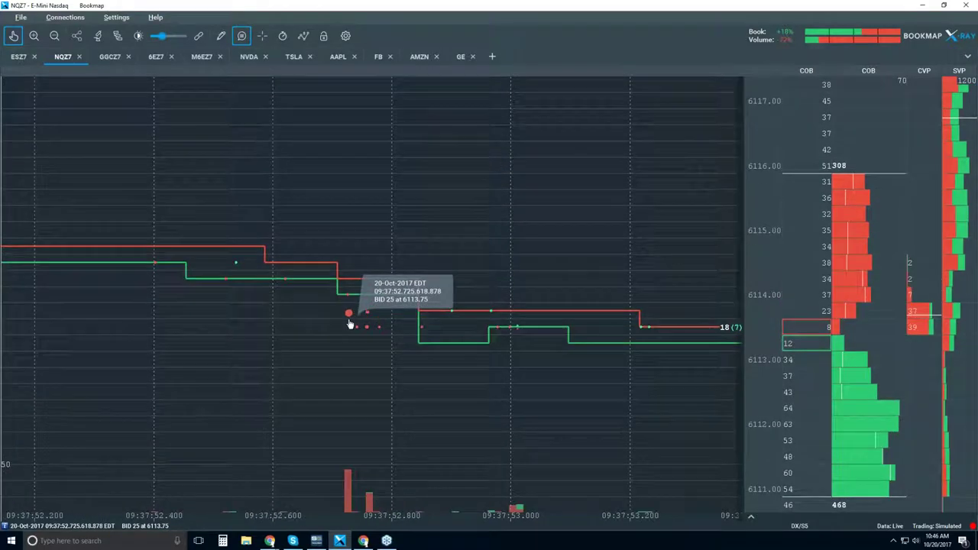
{"action": "scroll", "coordinate": [348, 324], "scroll_direction": "up", "scroll_amount": 5}
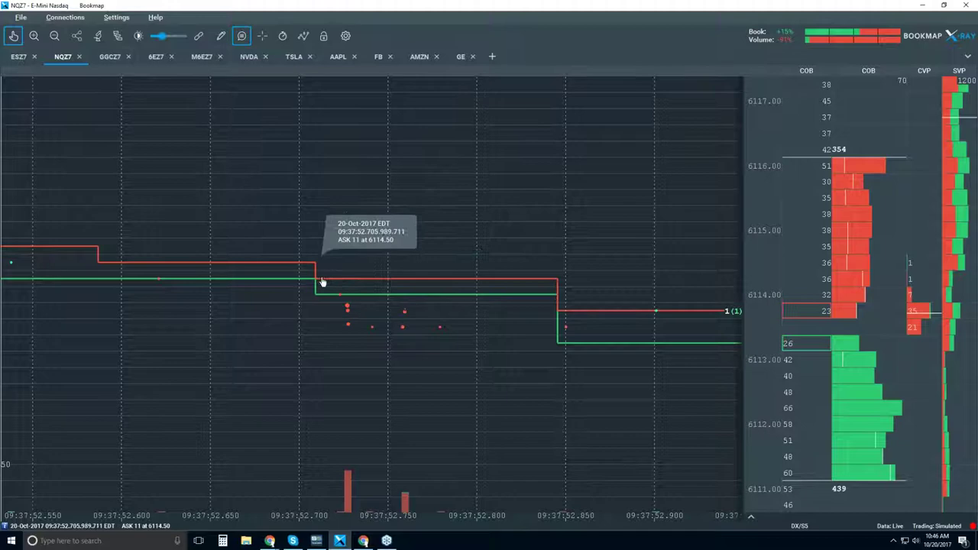
{"action": "scroll", "coordinate": [335, 298], "scroll_direction": "down", "scroll_amount": 5}
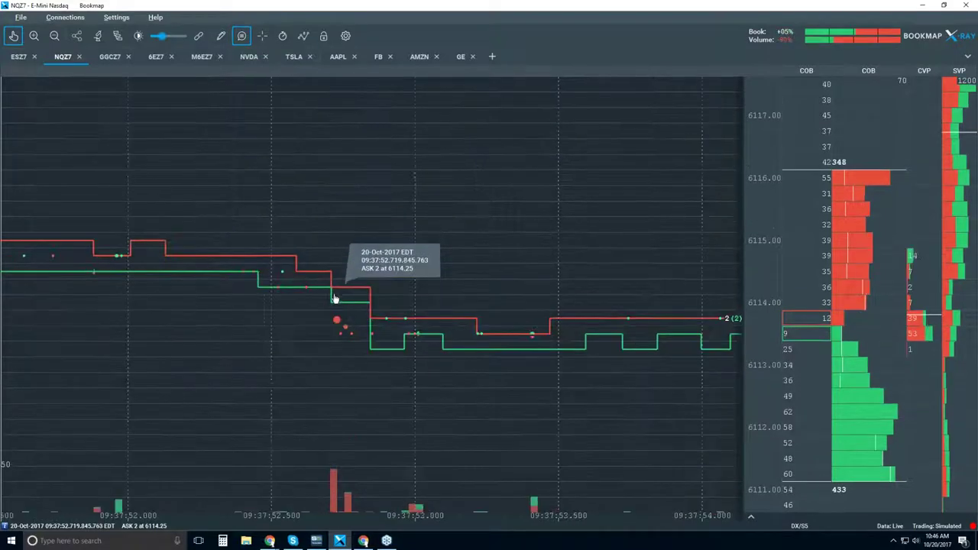
{"action": "scroll", "coordinate": [335, 298], "scroll_direction": "down", "scroll_amount": 10}
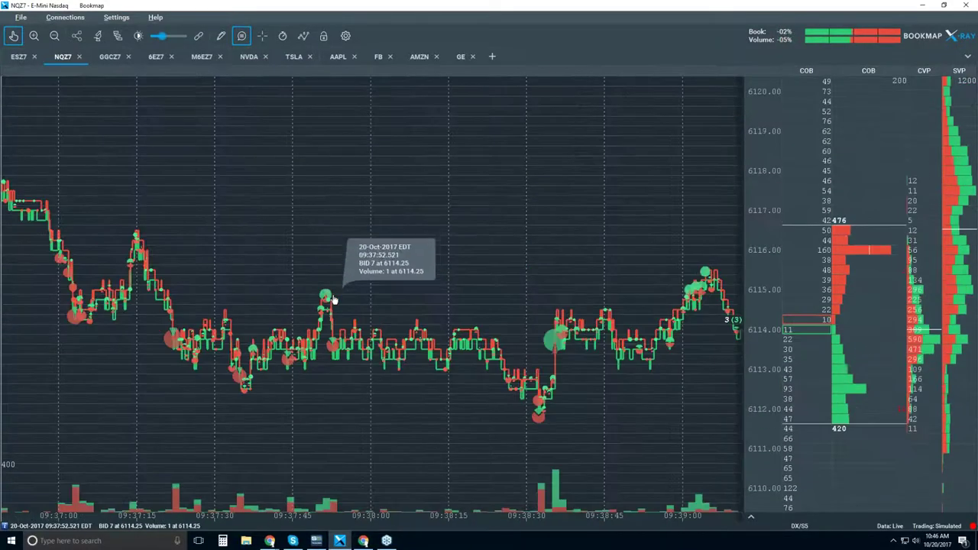
- Widen the chart's time range to the 5-minute candles from 09:30 to 09:45 and turn off the data tooltip
{"action": "scroll", "coordinate": [334, 300], "scroll_direction": "down", "scroll_amount": 3}
{"action": "scroll", "coordinate": [334, 300], "scroll_direction": "down", "scroll_amount": 3}
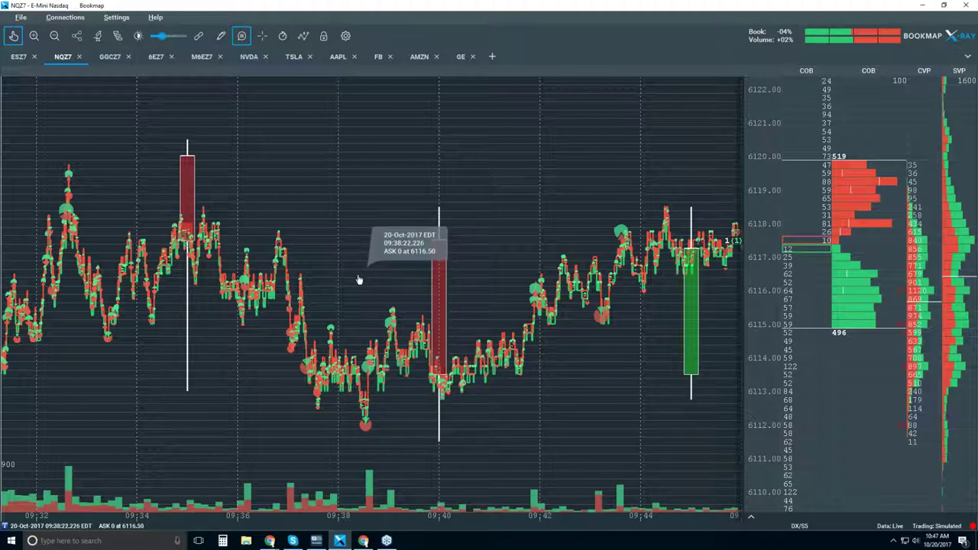
{"action": "scroll", "coordinate": [357, 279], "scroll_direction": "down", "scroll_amount": 2}
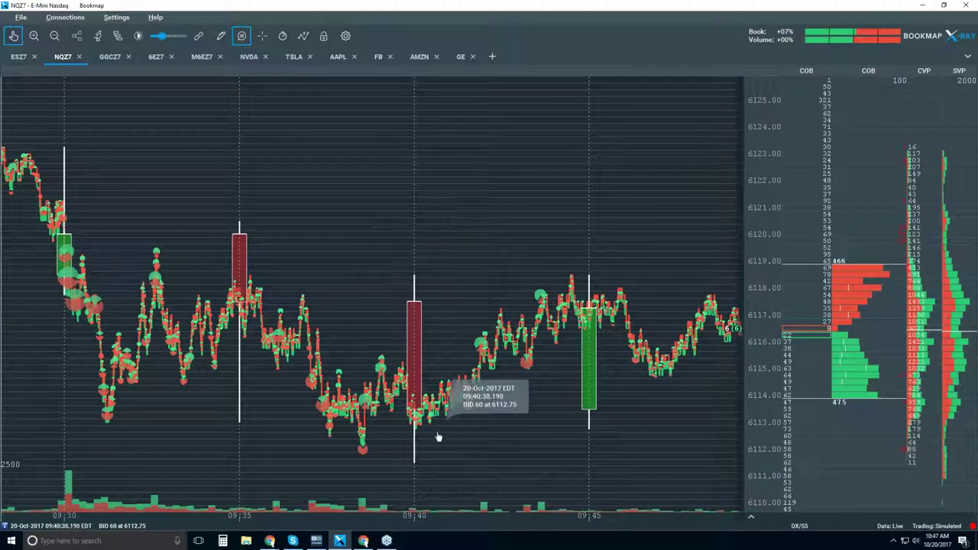
{"action": "left_click", "coordinate": [242, 36]}
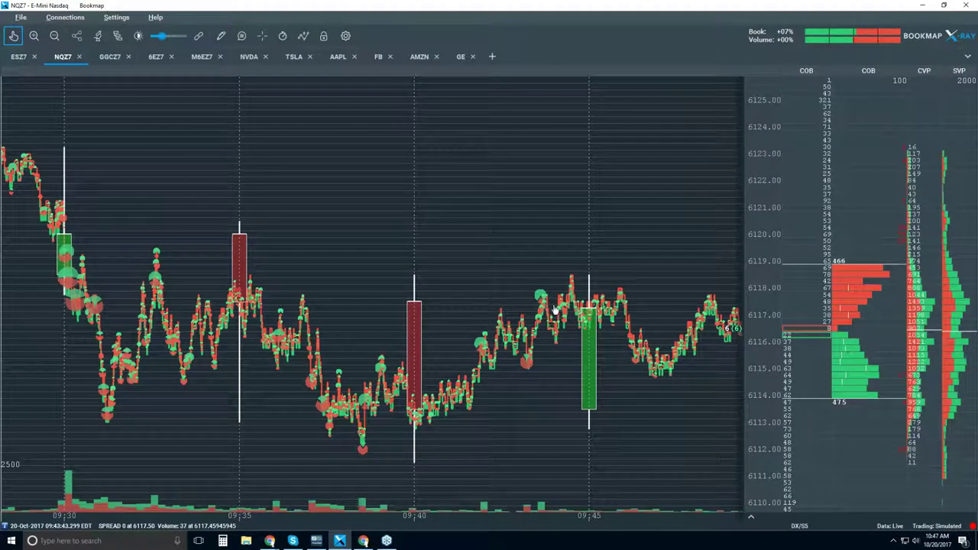
- Extend the chart's time range up to the live price, covering about 08:45 to 11:00
{"action": "left_click_drag", "start_coordinate": [671, 382], "coordinate": [573, 343]}
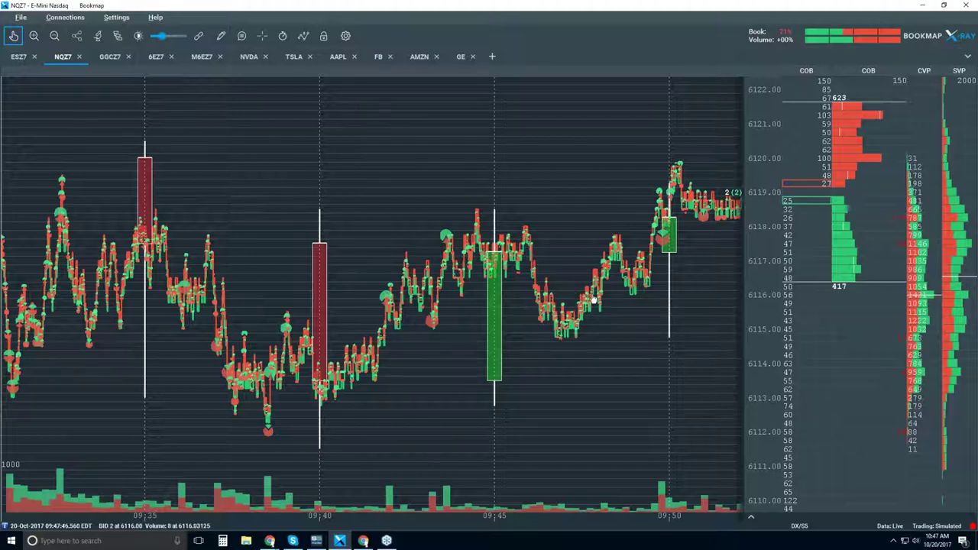
{"action": "scroll", "coordinate": [588, 298], "scroll_direction": "up", "scroll_amount": 2}
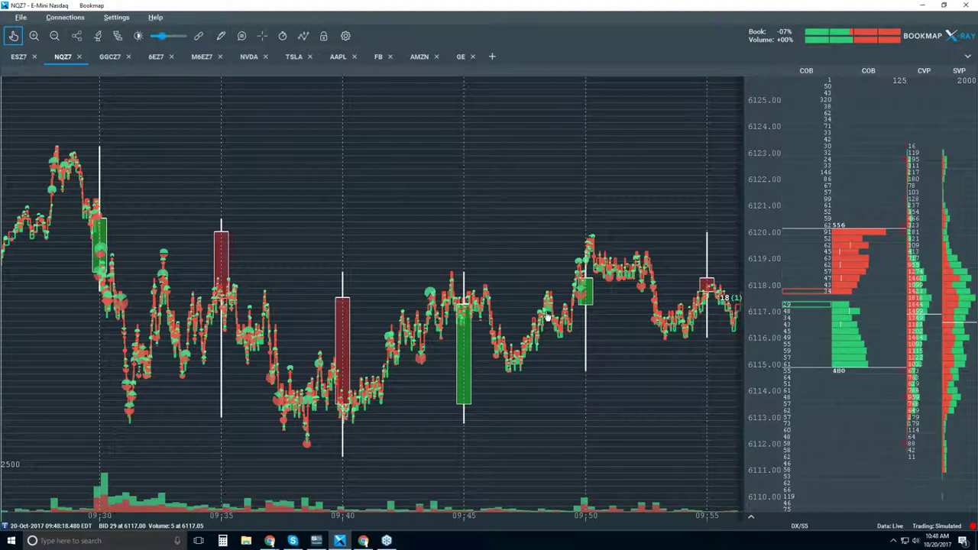
{"action": "scroll", "coordinate": [547, 316], "scroll_direction": "down", "scroll_amount": 2}
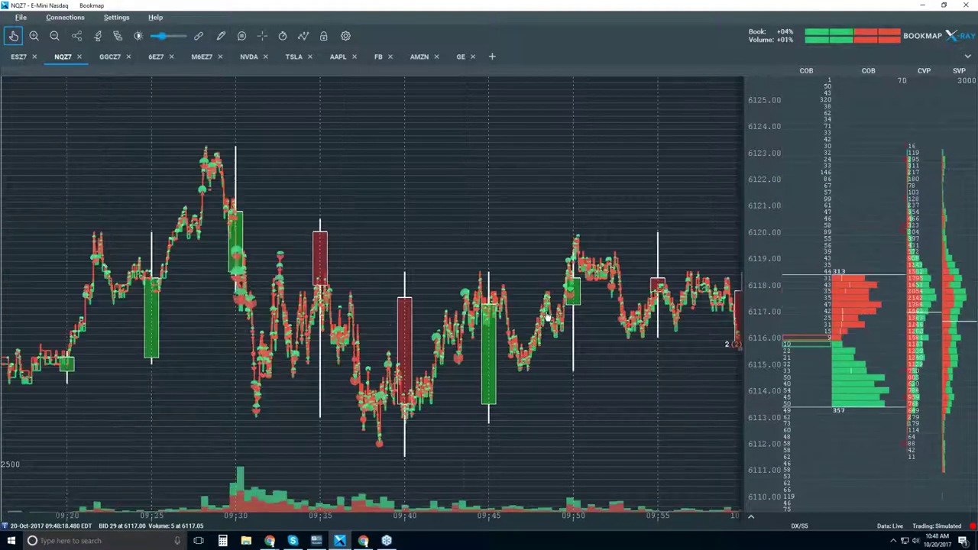
{"action": "scroll", "coordinate": [547, 315], "scroll_direction": "down", "scroll_amount": 2}
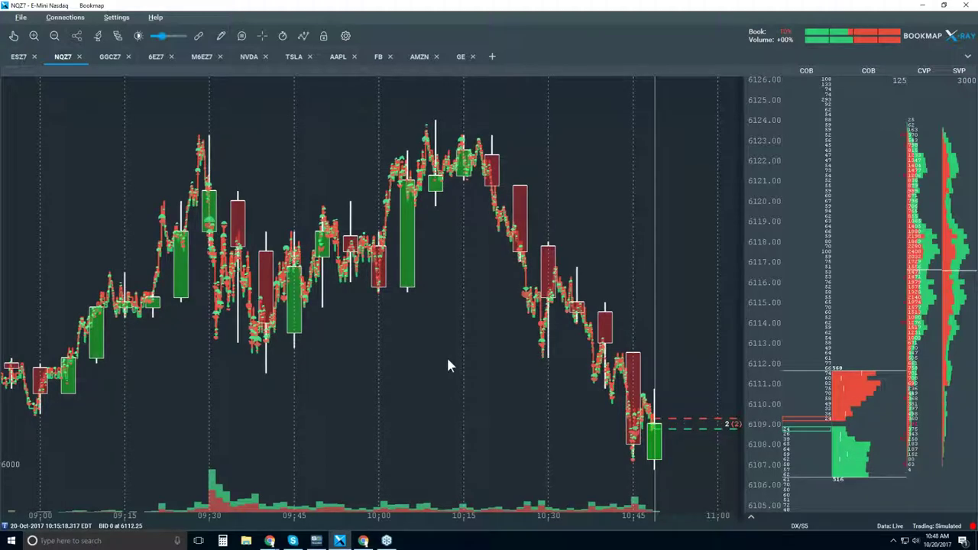
{"action": "scroll", "coordinate": [195, 351], "scroll_direction": "down", "scroll_amount": 1}
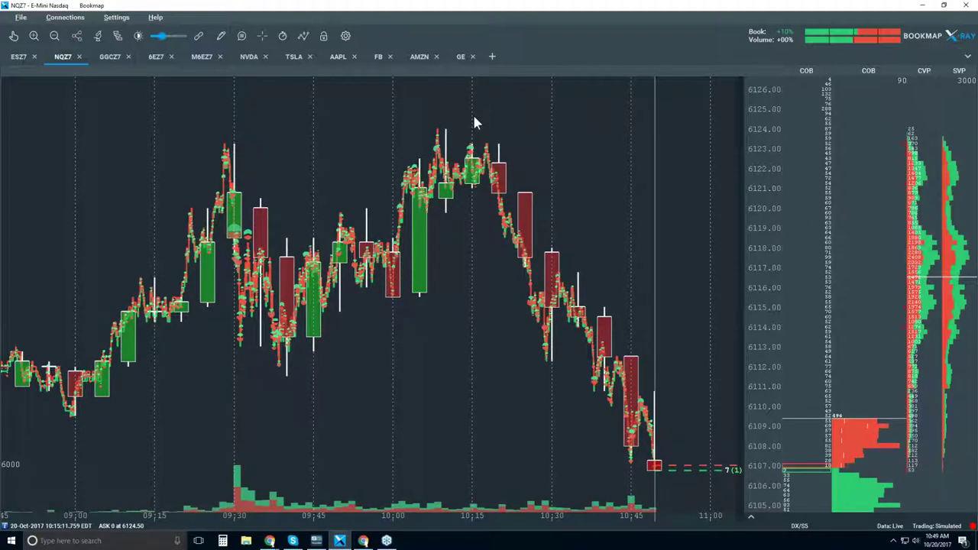
- Show the Heatmap behind the candlesticks and focus the chart on the live price action from about 10:45 to 10:50
{"action": "left_click", "coordinate": [303, 36]}
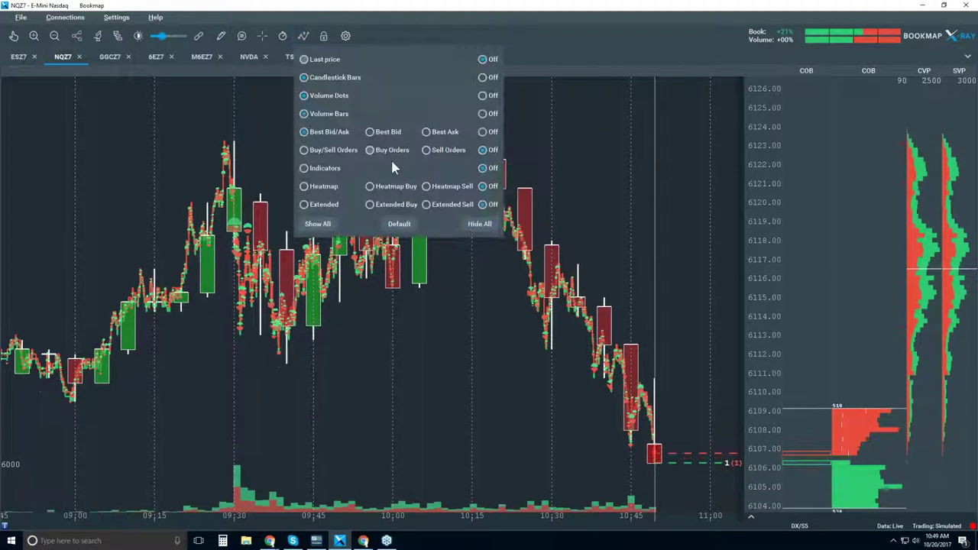
{"action": "left_click", "coordinate": [321, 186]}
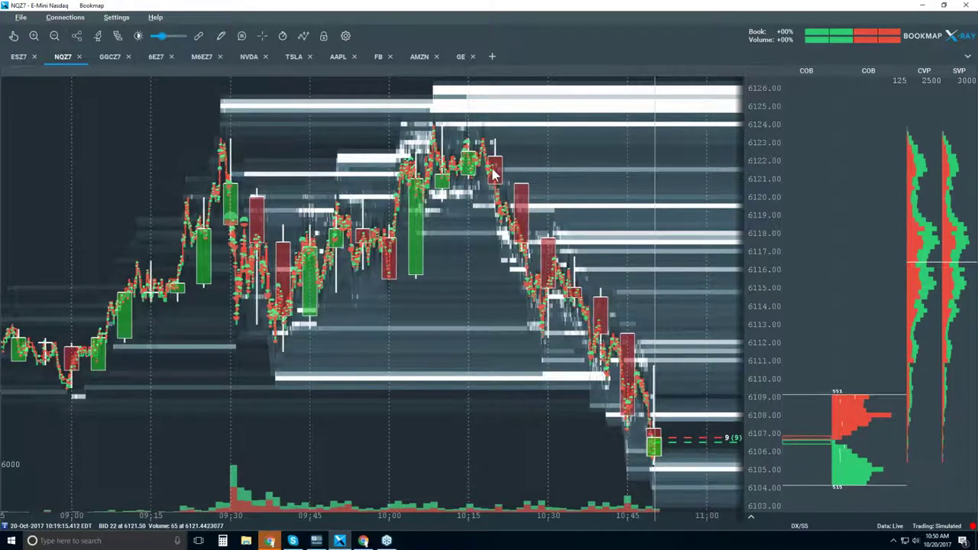
{"action": "scroll", "coordinate": [619, 298], "scroll_direction": "up", "scroll_amount": 10}
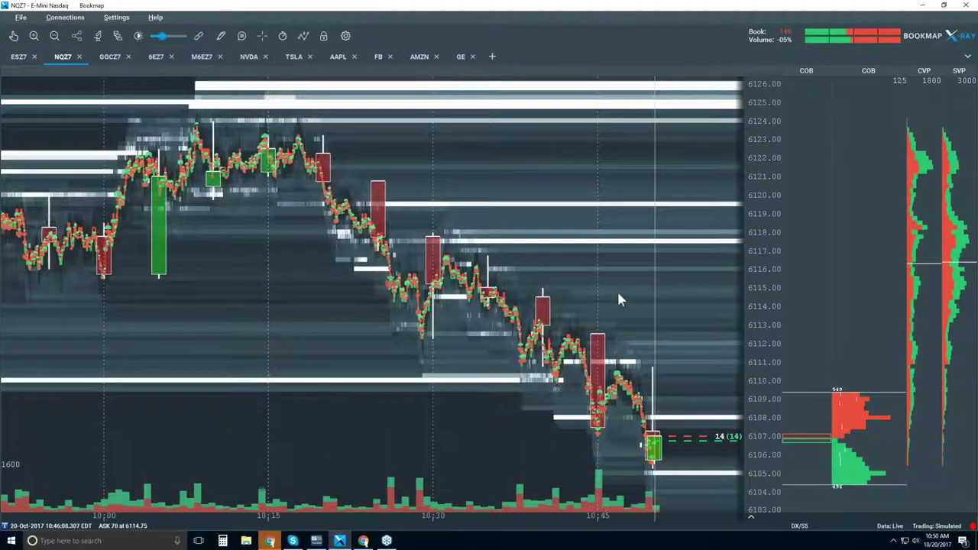
{"action": "scroll", "coordinate": [619, 298], "scroll_direction": "up", "scroll_amount": 2}
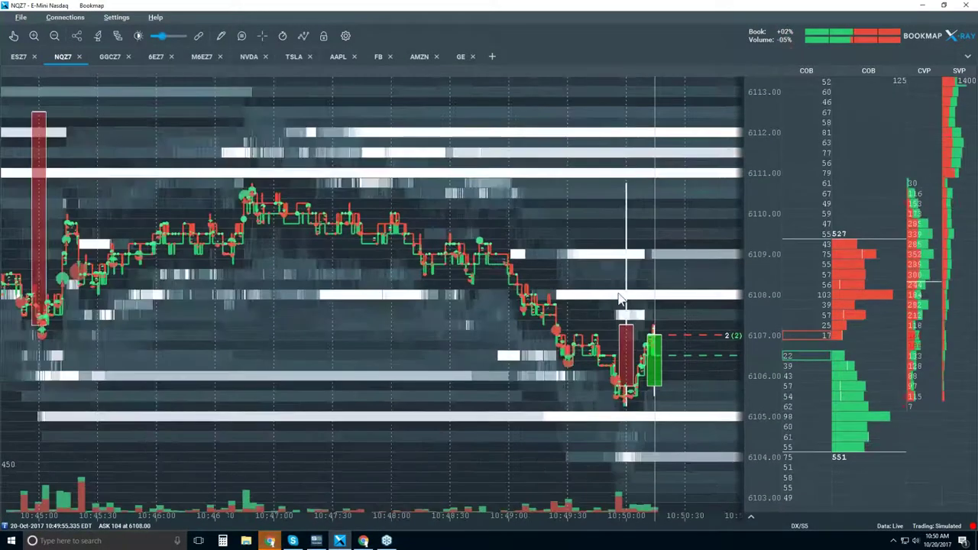
- Widen the heatmap's time range back to about 10:40 to compare the liquidity levels above and below the live price
{"action": "scroll", "coordinate": [619, 298], "scroll_direction": "down", "scroll_amount": 1}
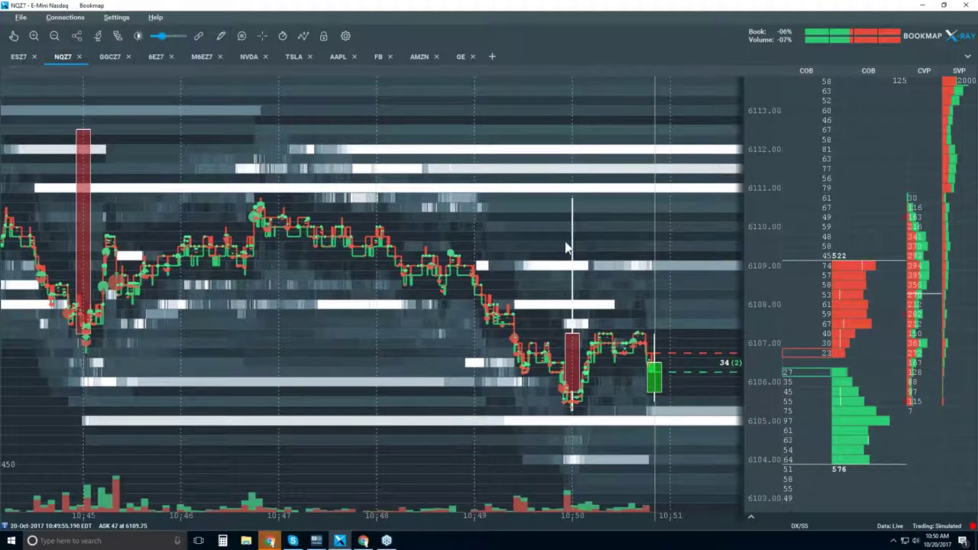
{"action": "scroll", "coordinate": [568, 239], "scroll_direction": "down", "scroll_amount": 2}
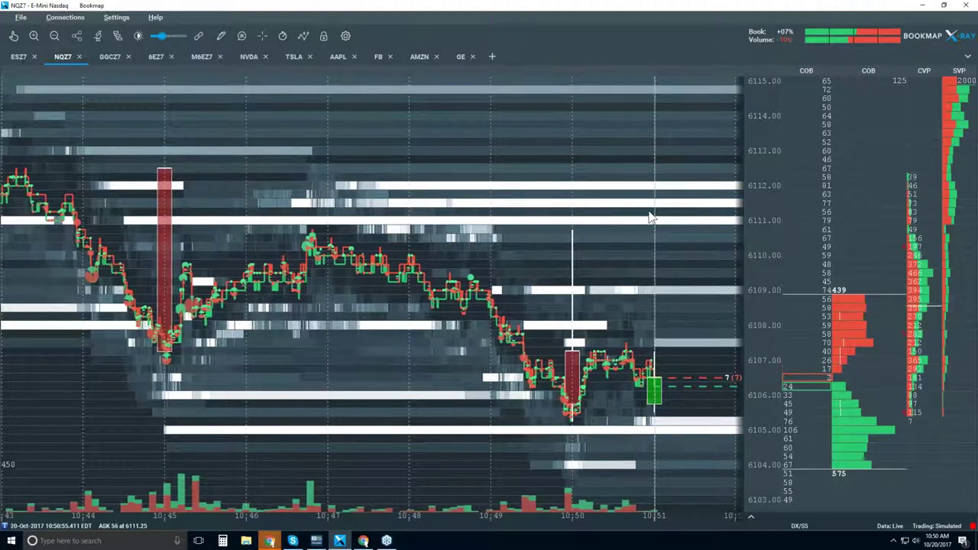
{"action": "scroll", "coordinate": [649, 217], "scroll_direction": "down", "scroll_amount": 2}
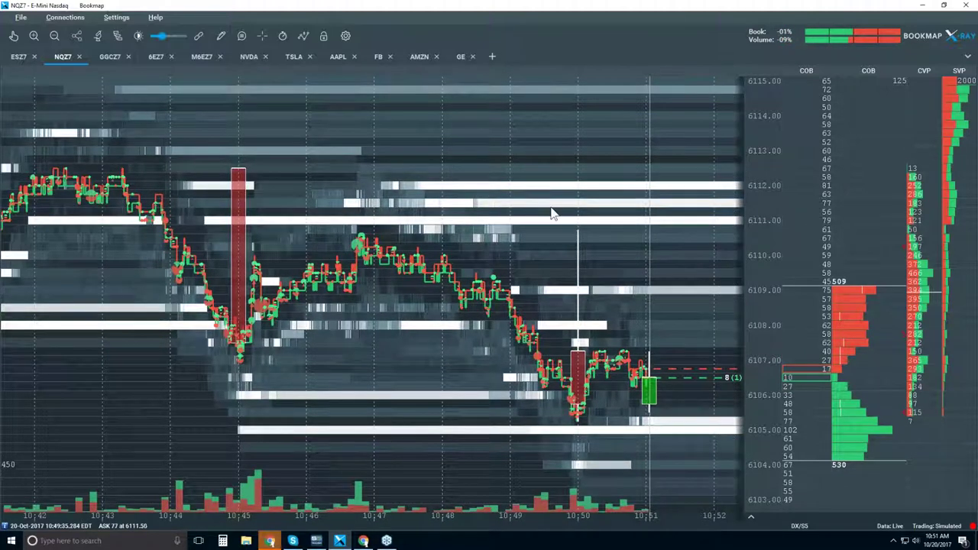
{"action": "scroll", "coordinate": [640, 230], "scroll_direction": "down", "scroll_amount": 1}
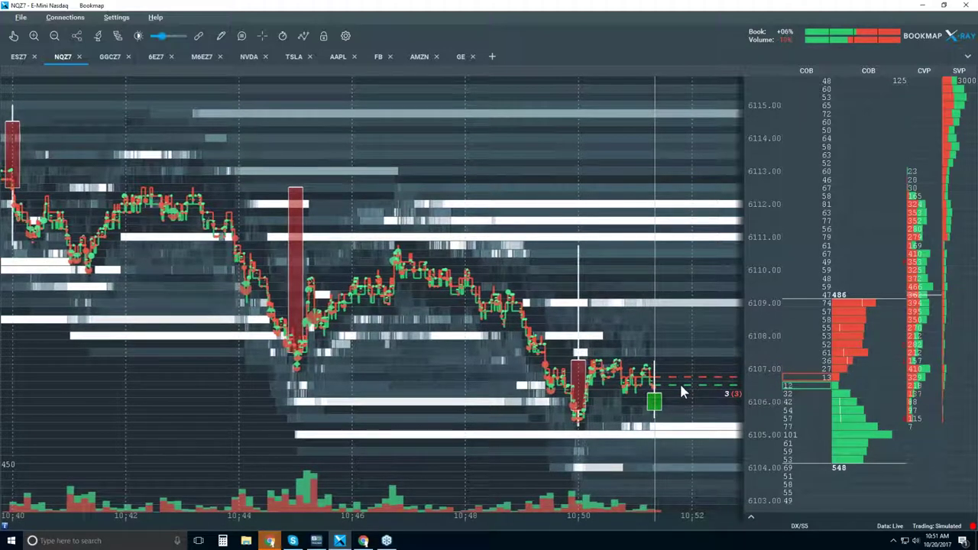
- Narrow the chart to about 10:45 through 10:52 and read the resting orders at 6108.00 using the data tooltip
{"action": "scroll", "coordinate": [642, 369], "scroll_direction": "up", "scroll_amount": 2}
{"action": "scroll", "coordinate": [641, 364], "scroll_direction": "up", "scroll_amount": 1}
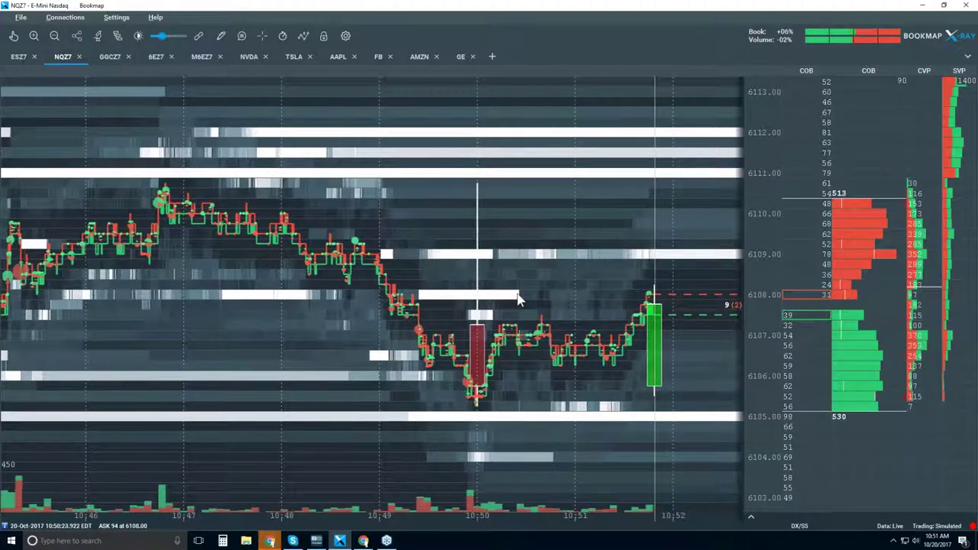
{"action": "left_click", "coordinate": [241, 36]}
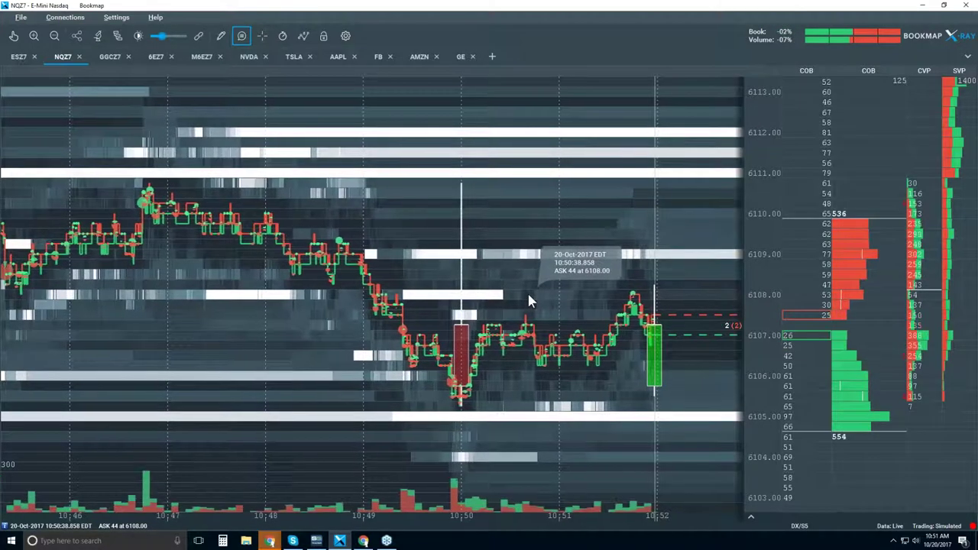
{"action": "left_click", "coordinate": [242, 35]}
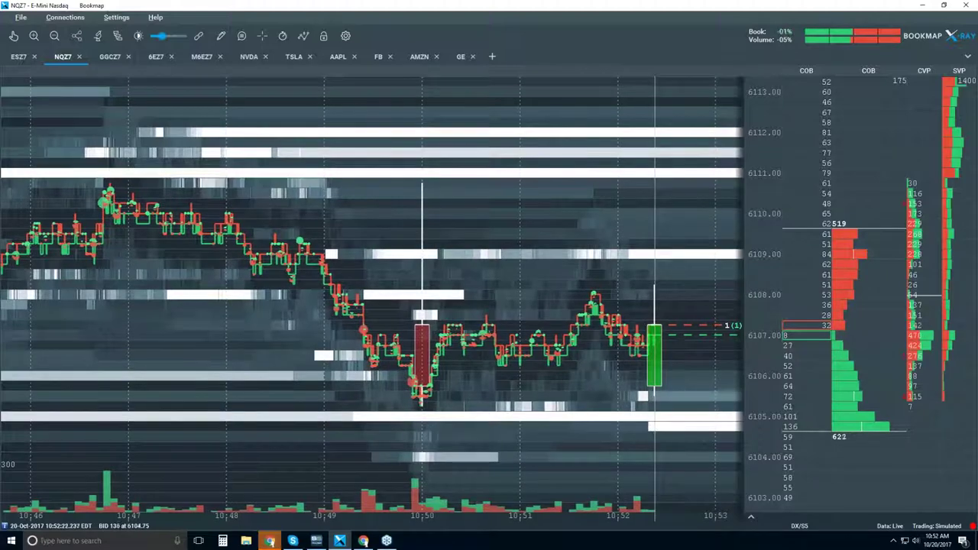
- Focus the heatmap on the minutes around 10:52 and point out the 6106.00 bid liquidity near 10:53:00 with the crosshair
{"action": "scroll", "coordinate": [608, 314], "scroll_direction": "up", "scroll_amount": 3}
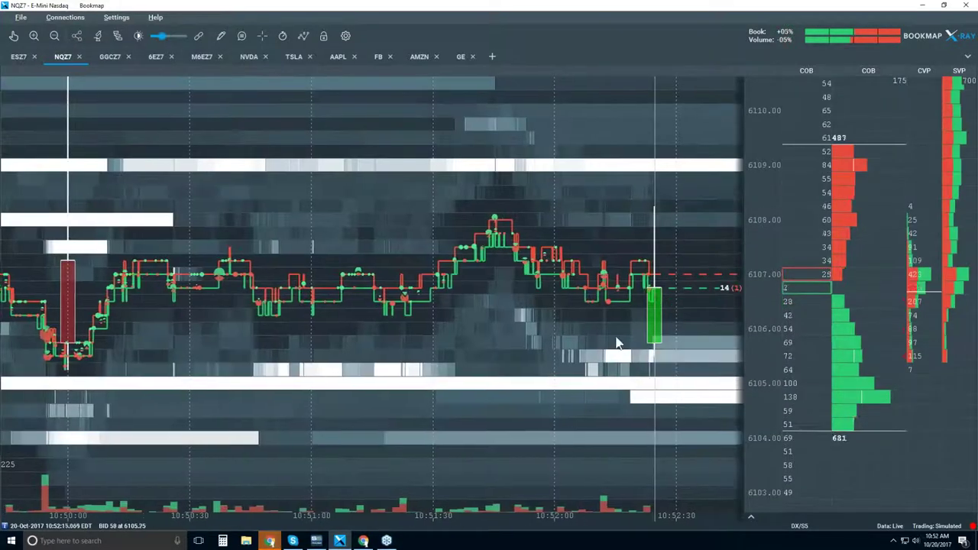
{"action": "scroll", "coordinate": [606, 302], "scroll_direction": "up", "scroll_amount": 2}
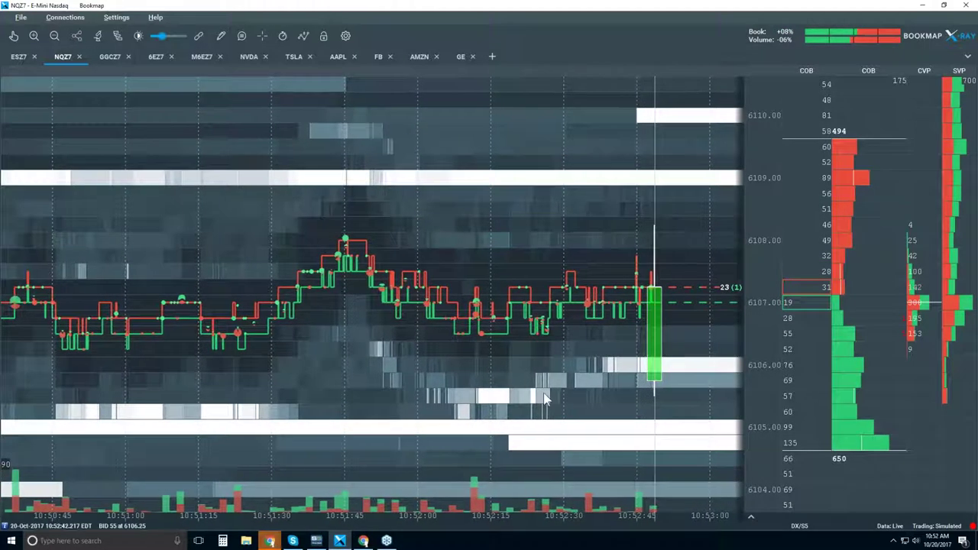
{"action": "left_click", "coordinate": [199, 37]}
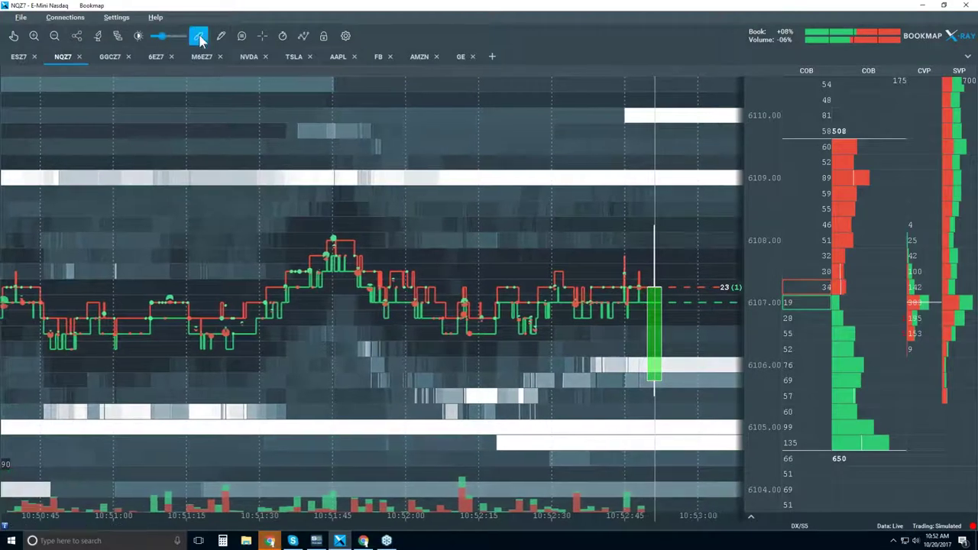
{"action": "left_click", "coordinate": [262, 37]}
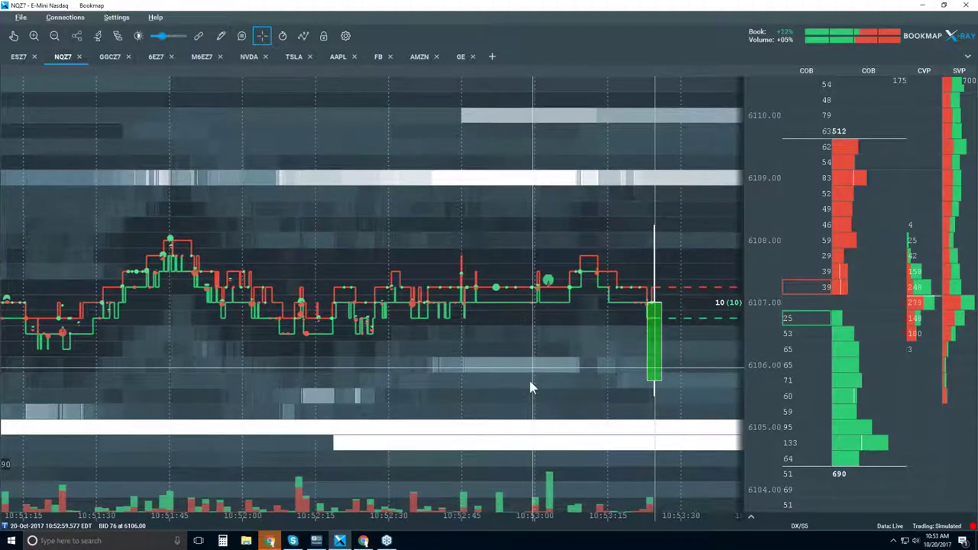
{"action": "left_click", "coordinate": [262, 36]}
- Widen the heatmap's time range to about 10:44 through 10:56 to view the liquidity around the live price
{"action": "scroll", "coordinate": [517, 274], "scroll_direction": "down", "scroll_amount": 4}
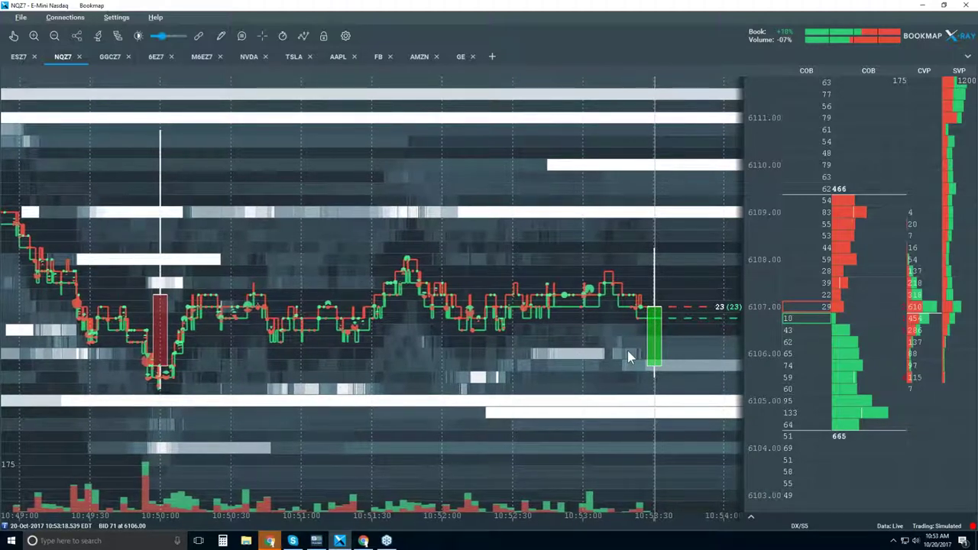
{"action": "scroll", "coordinate": [600, 363], "scroll_direction": "down", "scroll_amount": 2}
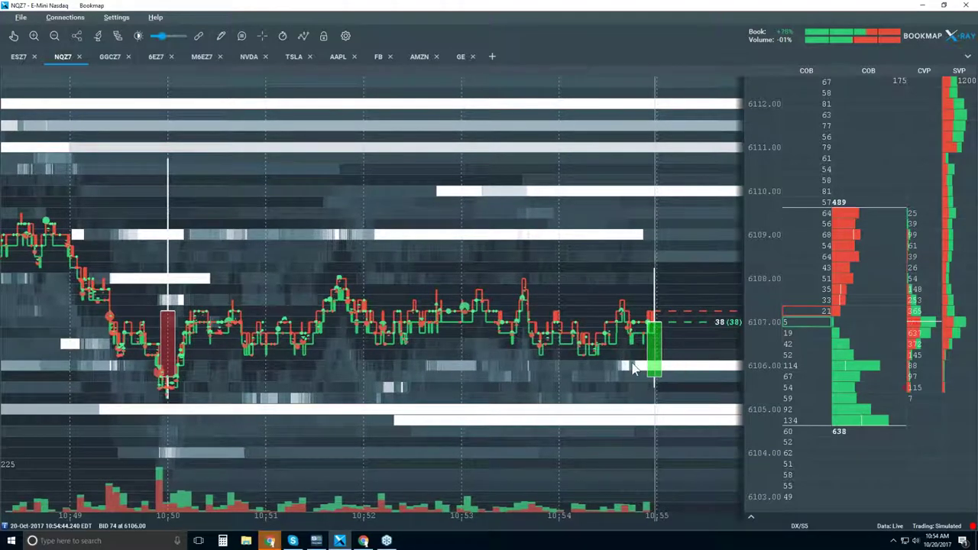
{"action": "scroll", "coordinate": [577, 336], "scroll_direction": "down", "scroll_amount": 2}
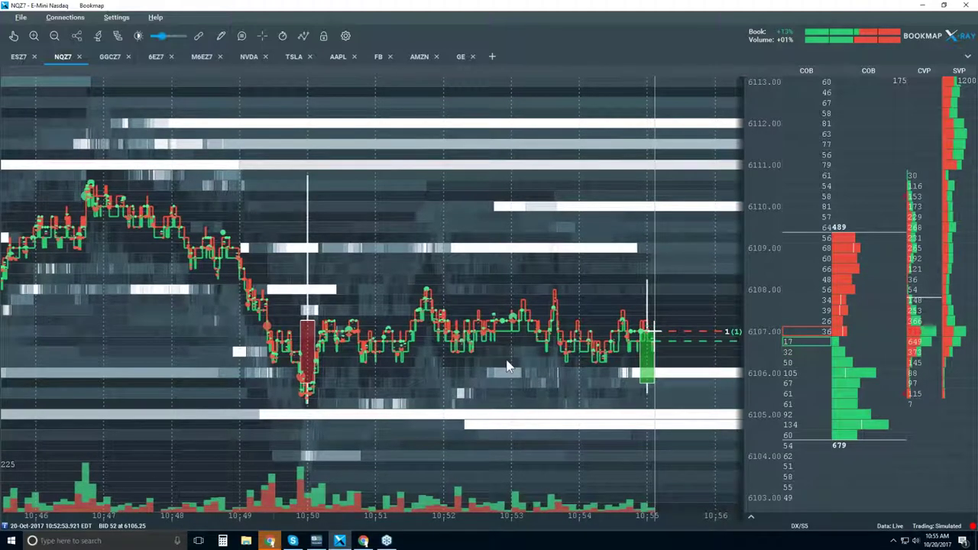
{"action": "scroll", "coordinate": [539, 388], "scroll_direction": "down", "scroll_amount": 1}
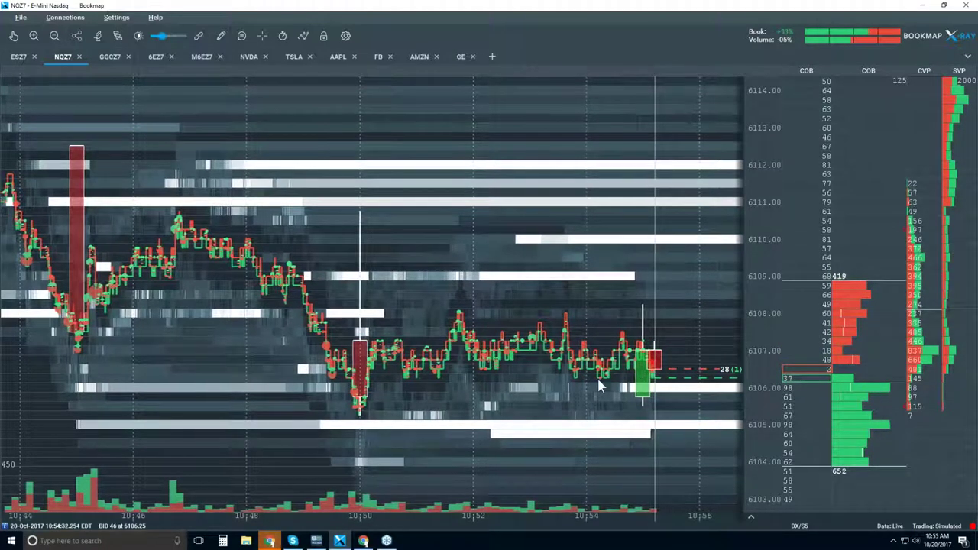
- Hide the Candlestick Bars, leaving the bid/ask lines and volume dots on the heatmap
{"action": "left_click", "coordinate": [303, 36]}
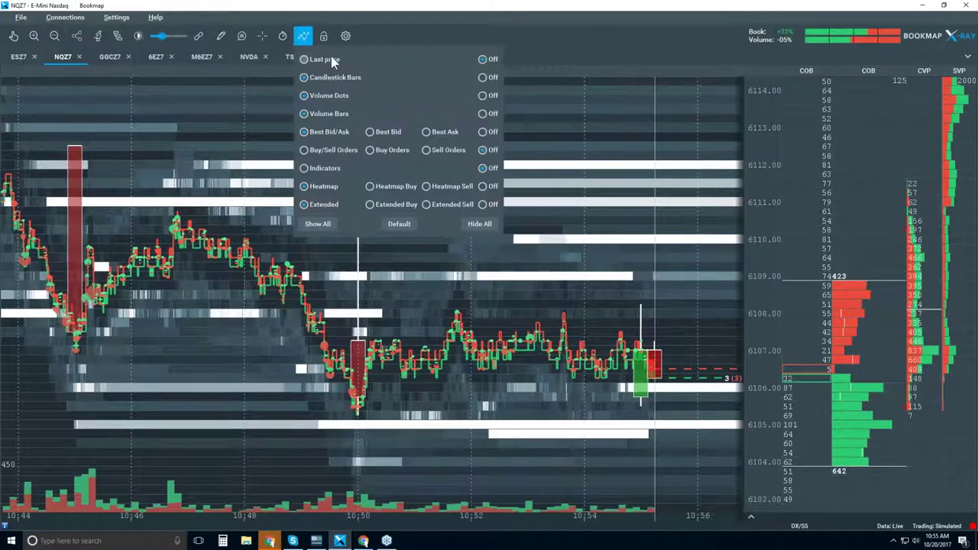
{"action": "left_click", "coordinate": [488, 77]}
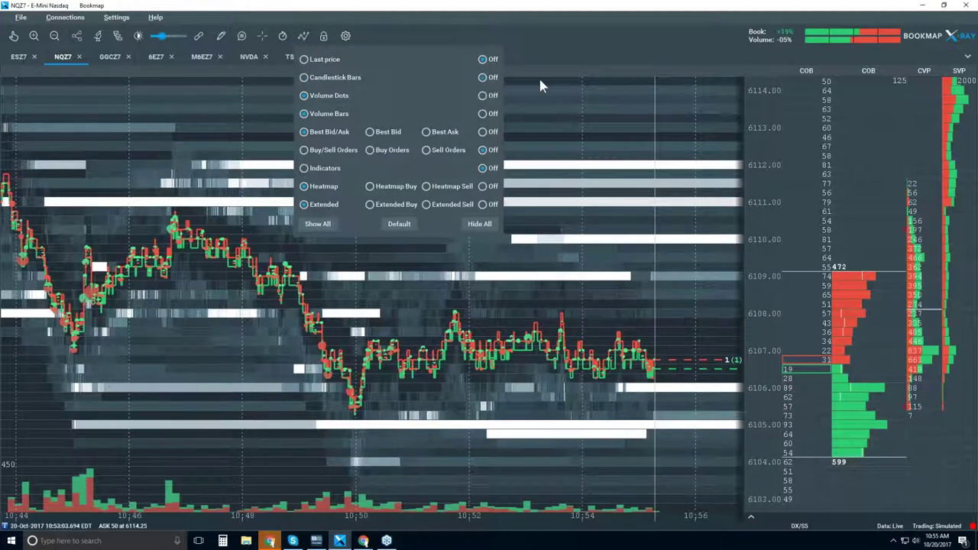
{"action": "left_click", "coordinate": [577, 113]}
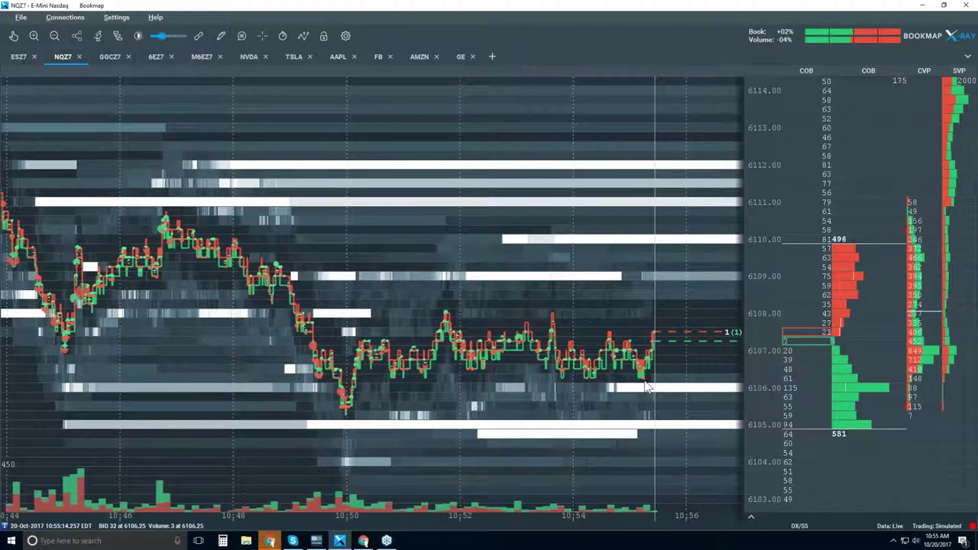
- Review the heatmap back to about 10:32, and inspect the bid/ask lines and volume dots up close from about 10:54:30 to 10:56:15
{"action": "scroll", "coordinate": [646, 386], "scroll_direction": "down", "scroll_amount": 5}
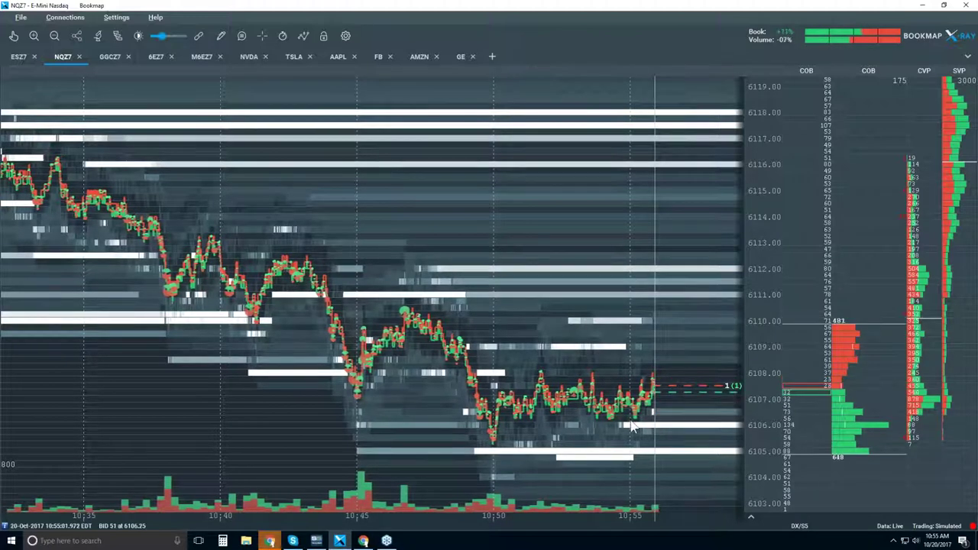
{"action": "scroll", "coordinate": [616, 373], "scroll_direction": "up", "scroll_amount": 5}
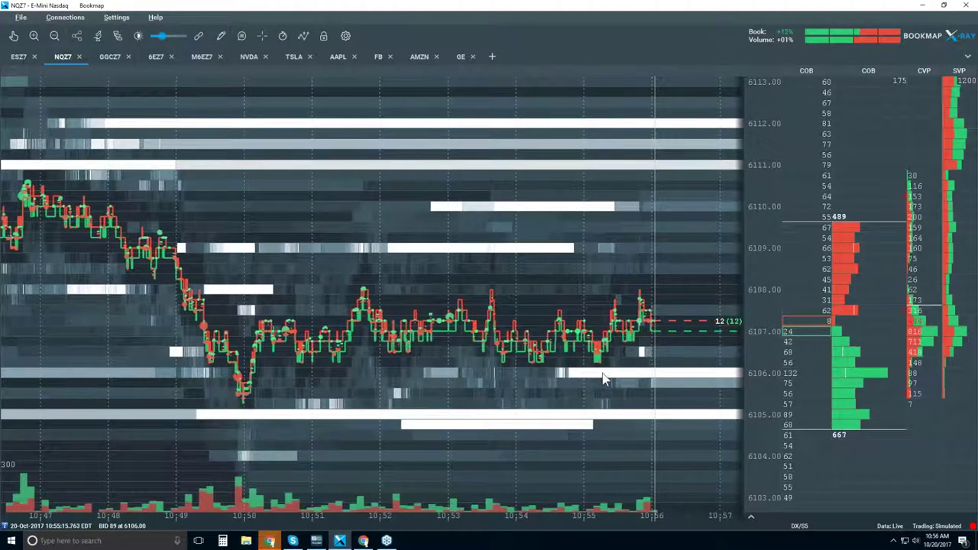
{"action": "scroll", "coordinate": [643, 327], "scroll_direction": "up", "scroll_amount": 5}
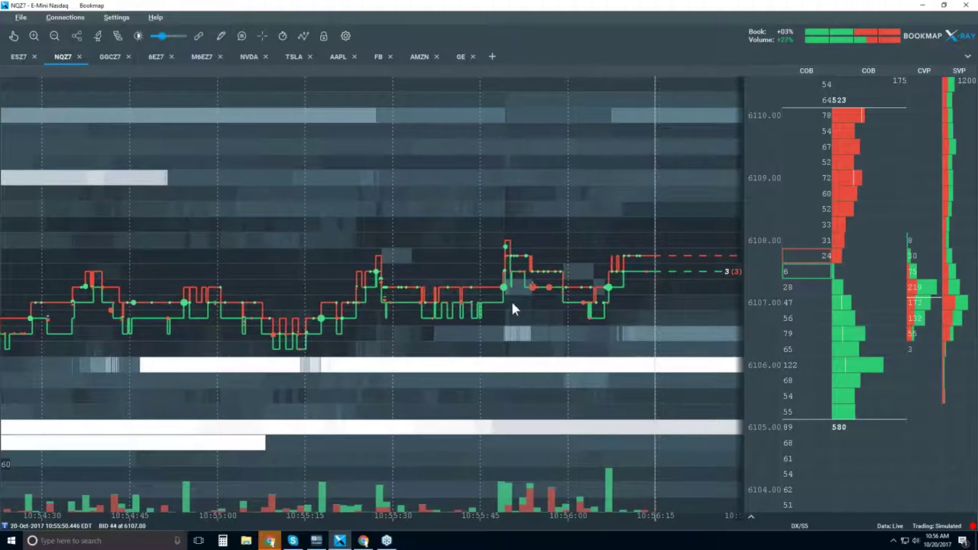
- Widen the chart's time range in stages to about 10:17 through 11:00 to view the longer-term price action and liquidity levels
{"action": "scroll", "coordinate": [613, 296], "scroll_direction": "down", "scroll_amount": 5}
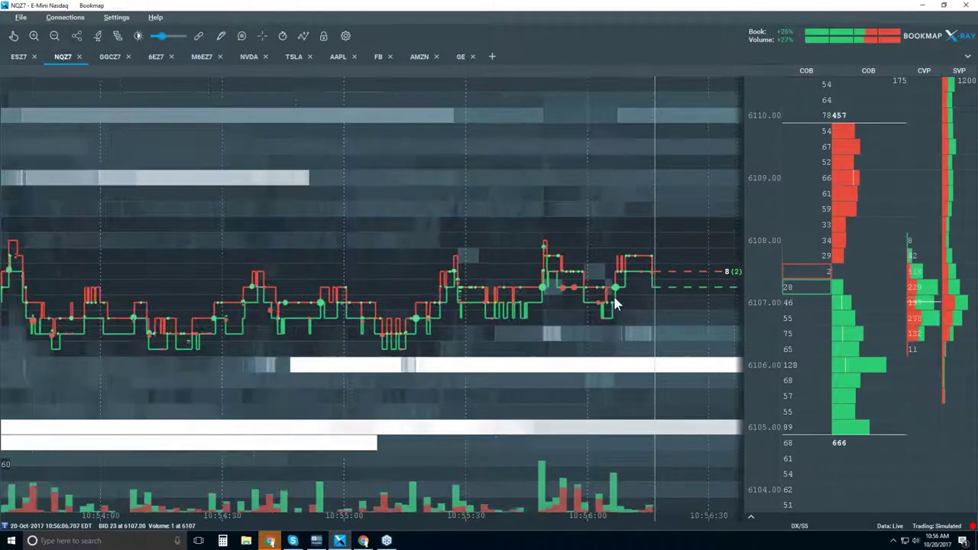
{"action": "scroll", "coordinate": [616, 303], "scroll_direction": "down", "scroll_amount": 2}
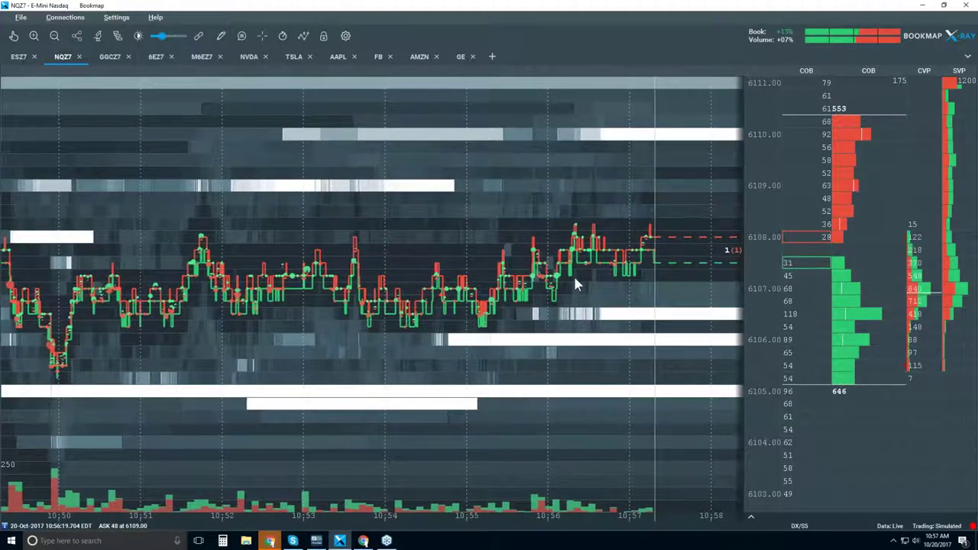
{"action": "scroll", "coordinate": [575, 282], "scroll_direction": "down", "scroll_amount": 2}
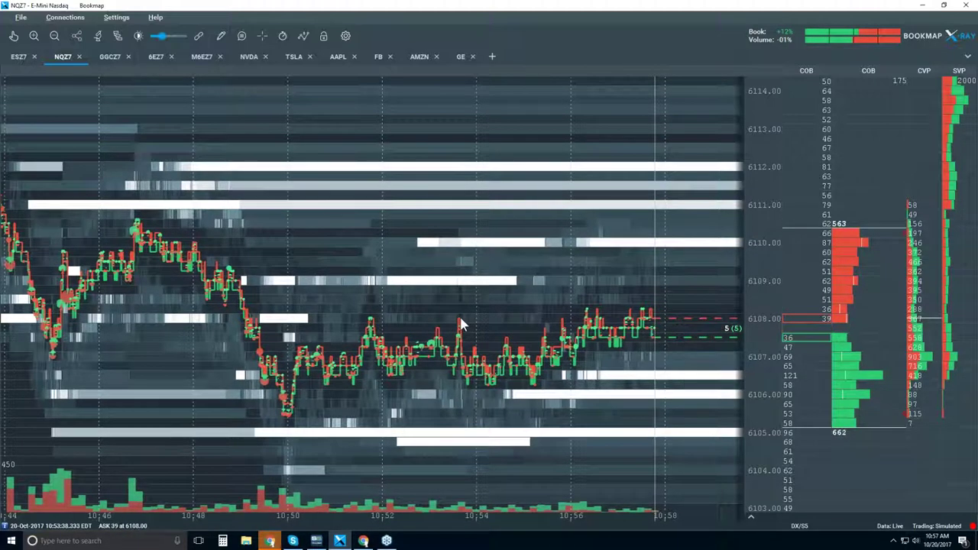
{"action": "scroll", "coordinate": [460, 325], "scroll_direction": "up", "scroll_amount": 1}
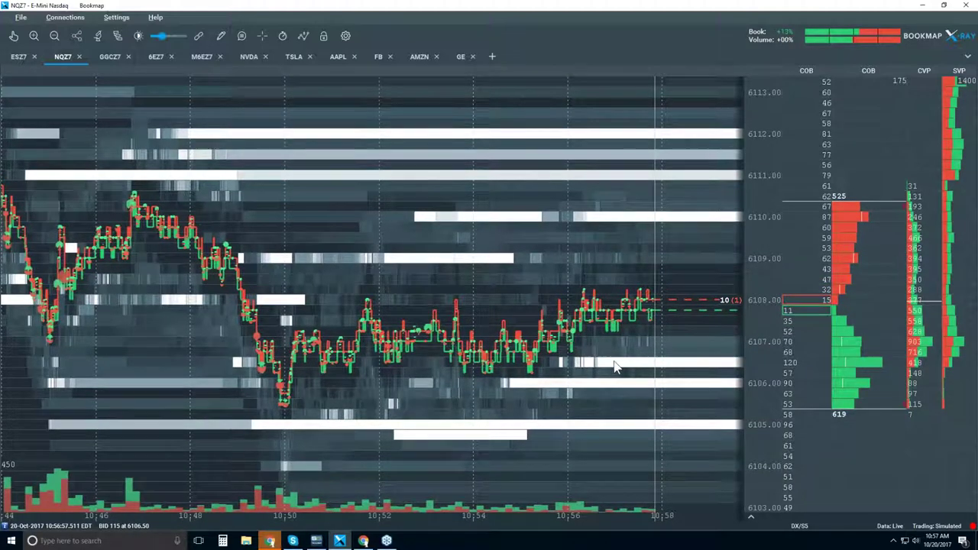
{"action": "scroll", "coordinate": [595, 300], "scroll_direction": "down", "scroll_amount": 3}
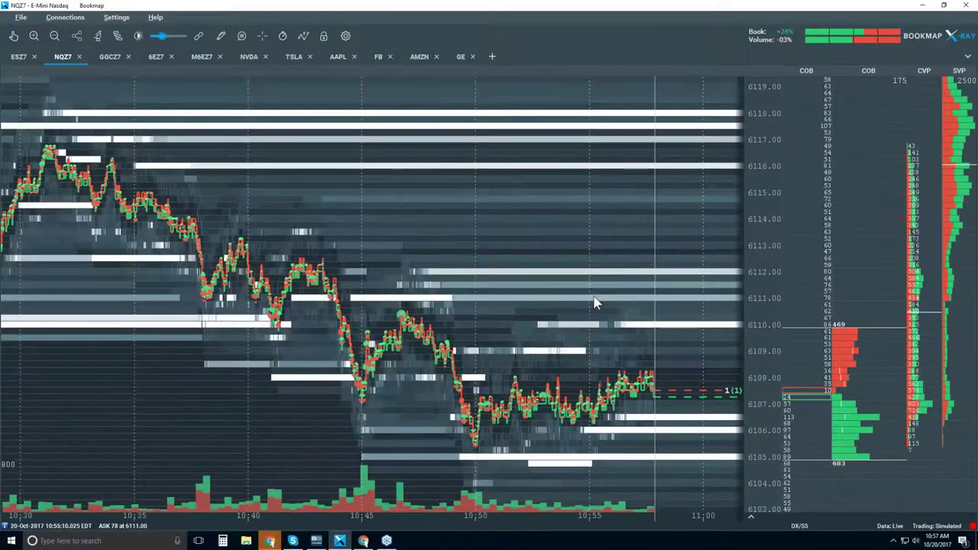
{"action": "scroll", "coordinate": [595, 302], "scroll_direction": "down", "scroll_amount": 1}
{"action": "scroll", "coordinate": [593, 298], "scroll_direction": "down", "scroll_amount": 1}
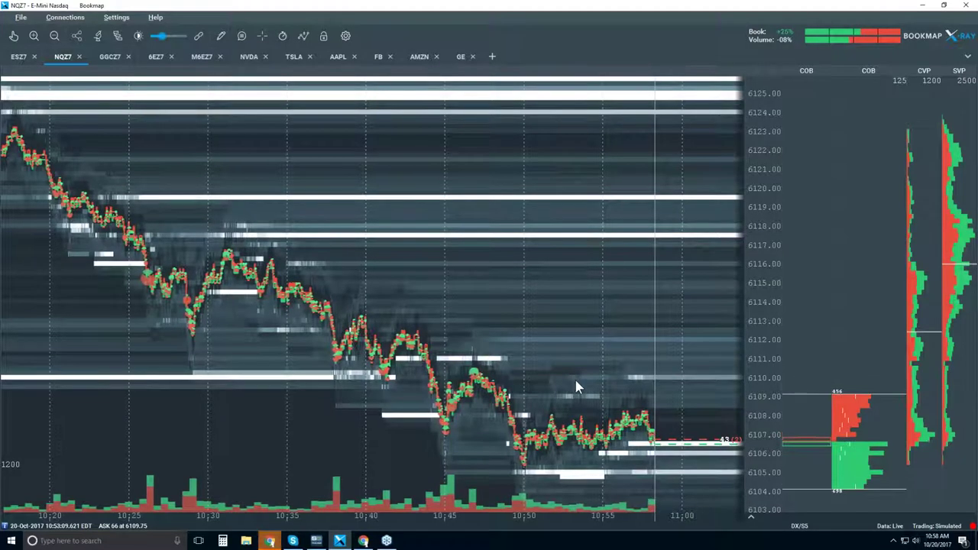
- Narrow the chart to the latest few minutes to examine trading against the bid liquidity at 6106.50 and 6106.00
{"action": "scroll", "coordinate": [575, 380], "scroll_direction": "up", "scroll_amount": 3}
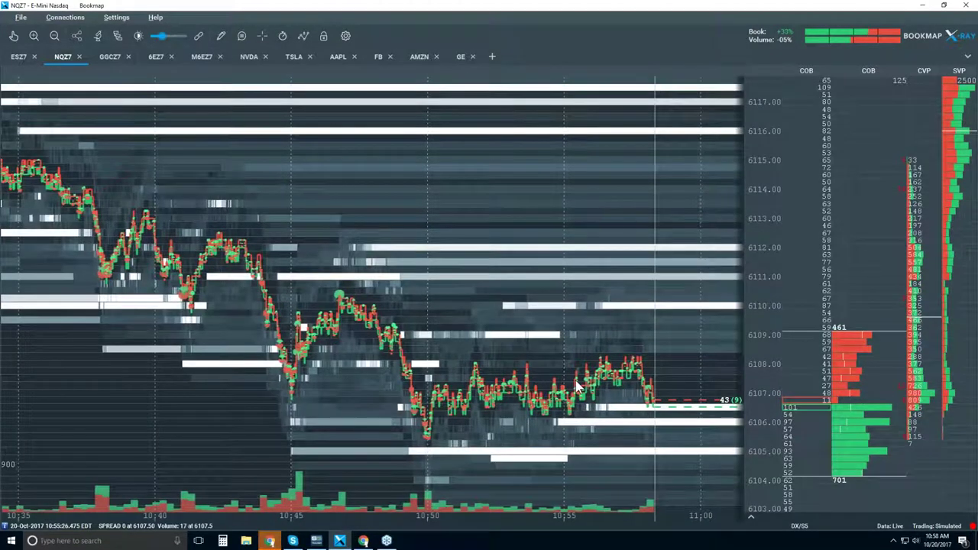
{"action": "scroll", "coordinate": [575, 380], "scroll_direction": "up", "scroll_amount": 5}
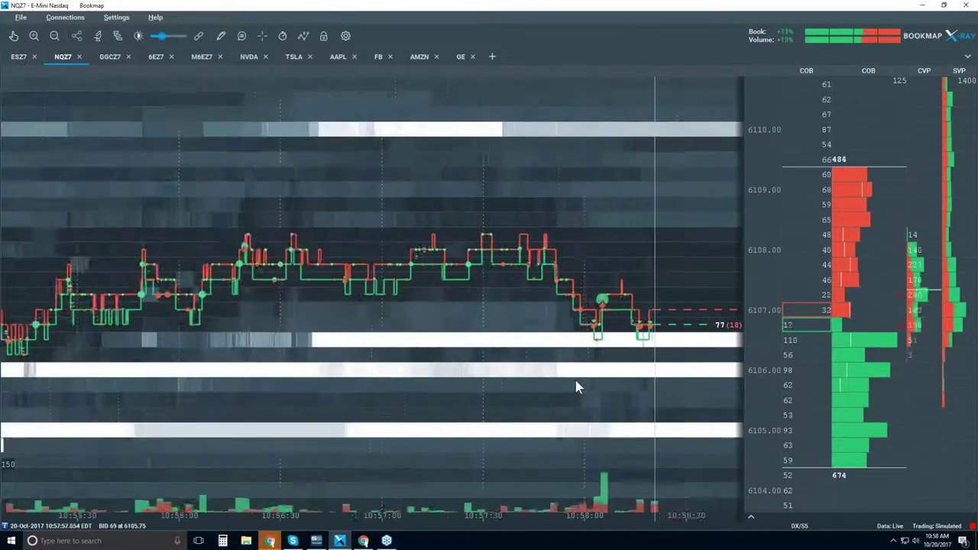
{"action": "scroll", "coordinate": [575, 380], "scroll_direction": "up", "scroll_amount": 2}
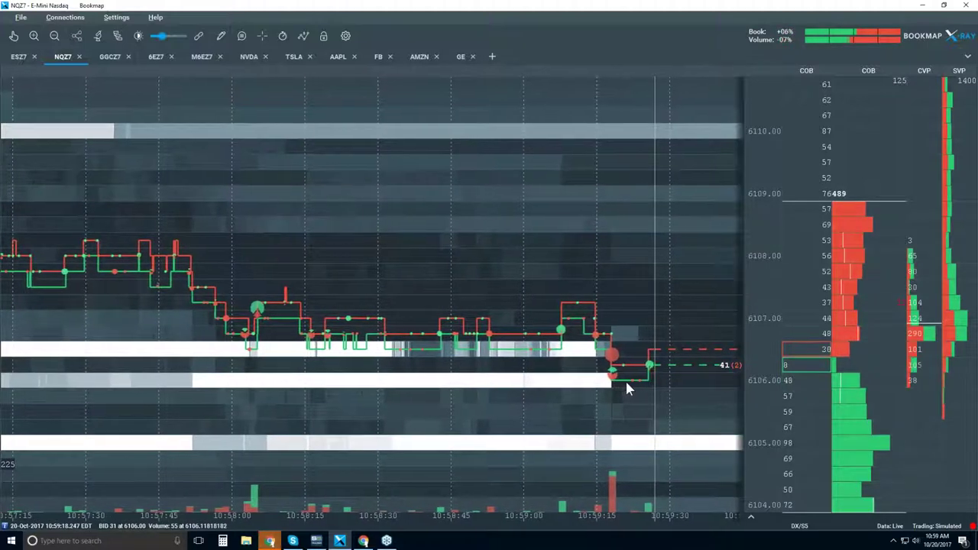
- Examine the move through the 6106.00 and 6105.00 liquidity in a wide view from about 10:46 and a close-up from about 10:57
{"action": "scroll", "coordinate": [625, 379], "scroll_direction": "down", "scroll_amount": 1}
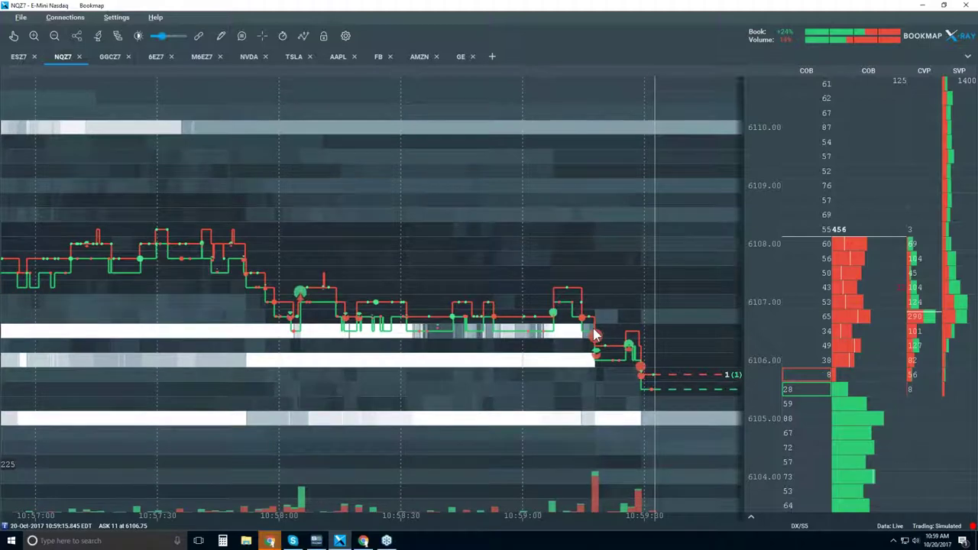
{"action": "scroll", "coordinate": [596, 357], "scroll_direction": "down", "scroll_amount": 5}
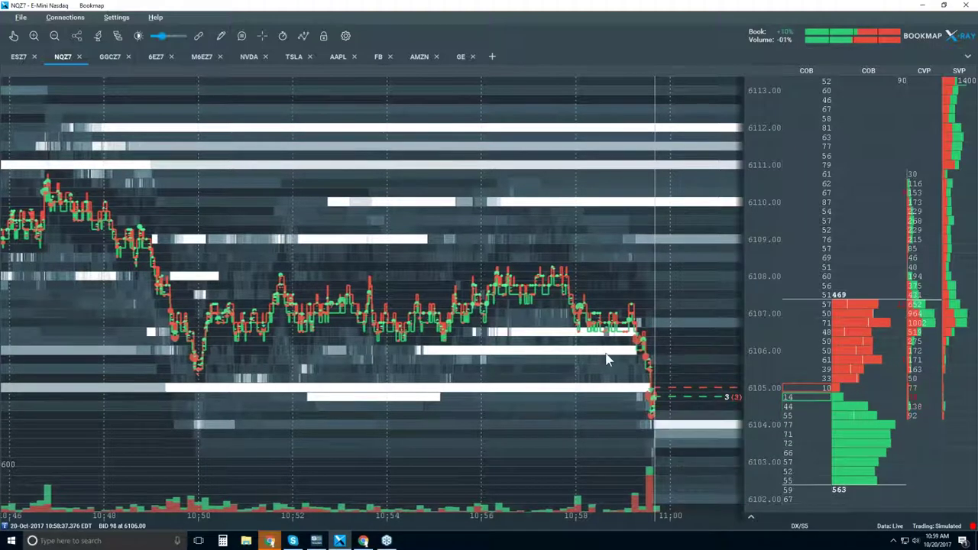
{"action": "scroll", "coordinate": [606, 359], "scroll_direction": "up", "scroll_amount": 5}
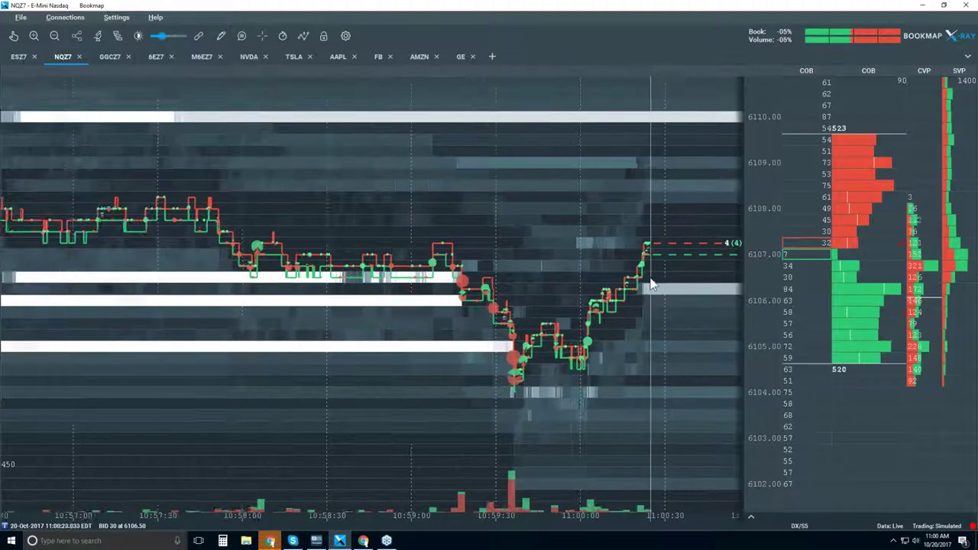
- Compare the price action around 11:00 with the range since about 10:41, and refocus the chart on about 10:57:30 through 11:00:30
{"action": "scroll", "coordinate": [650, 284], "scroll_direction": "down", "scroll_amount": 2}
{"action": "scroll", "coordinate": [642, 268], "scroll_direction": "down", "scroll_amount": 2}
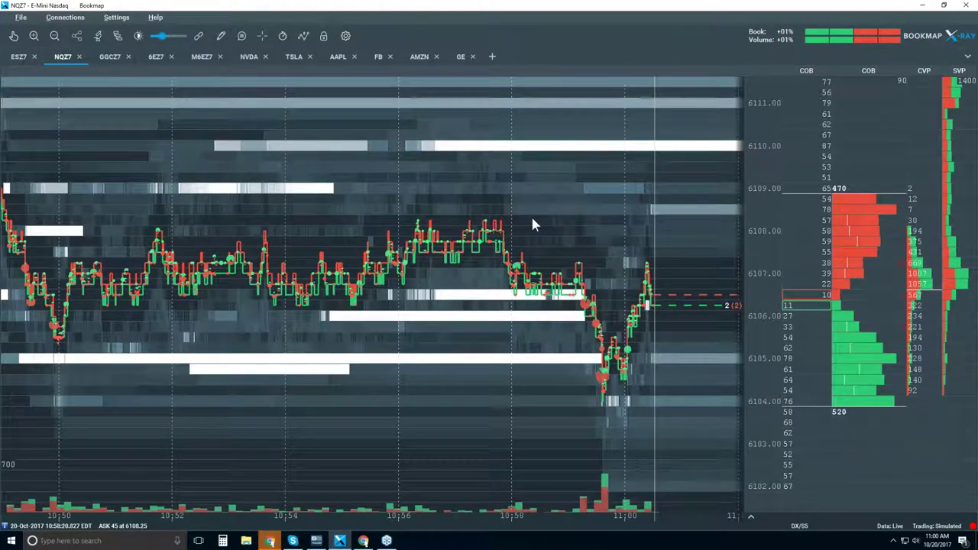
{"action": "scroll", "coordinate": [532, 224], "scroll_direction": "down", "scroll_amount": 2}
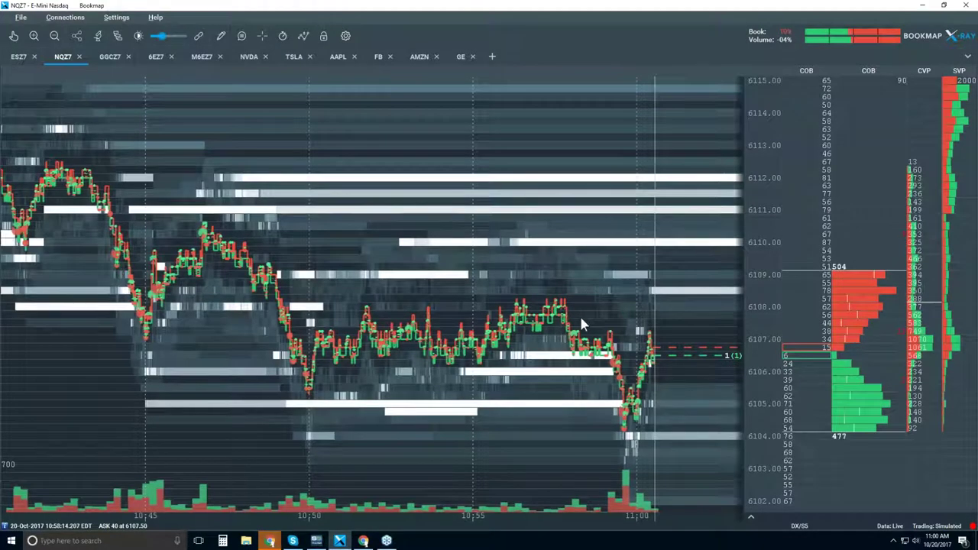
{"action": "scroll", "coordinate": [630, 318], "scroll_direction": "up", "scroll_amount": 4}
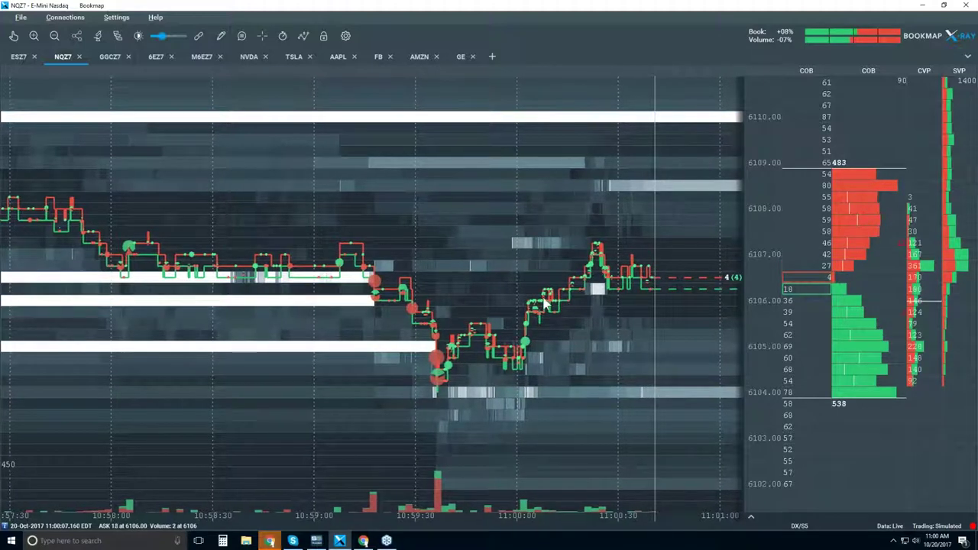
- Widen the chart gradually to about 10:38 through 11:01 to view the move near 10:59:30 in context
{"action": "scroll", "coordinate": [594, 294], "scroll_direction": "down", "scroll_amount": 1}
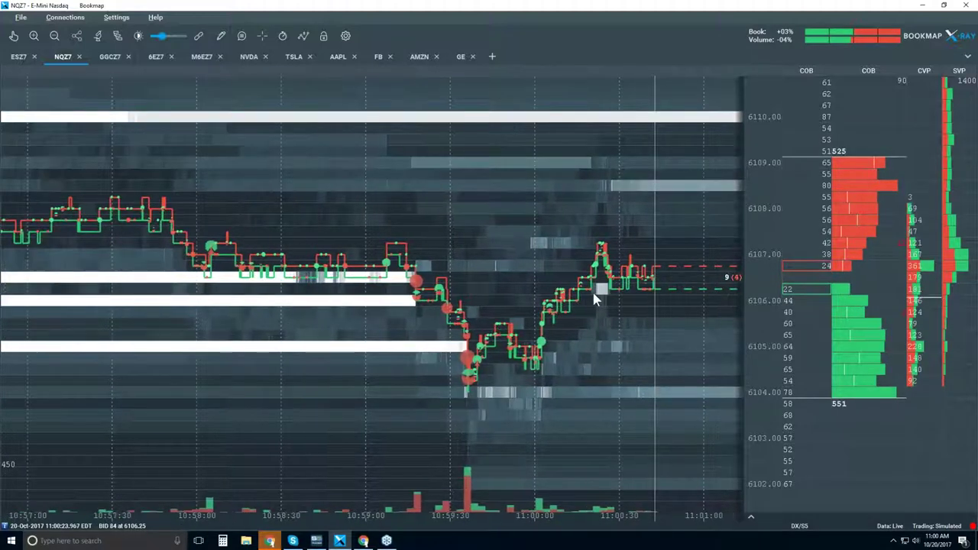
{"action": "scroll", "coordinate": [594, 294], "scroll_direction": "down", "scroll_amount": 2}
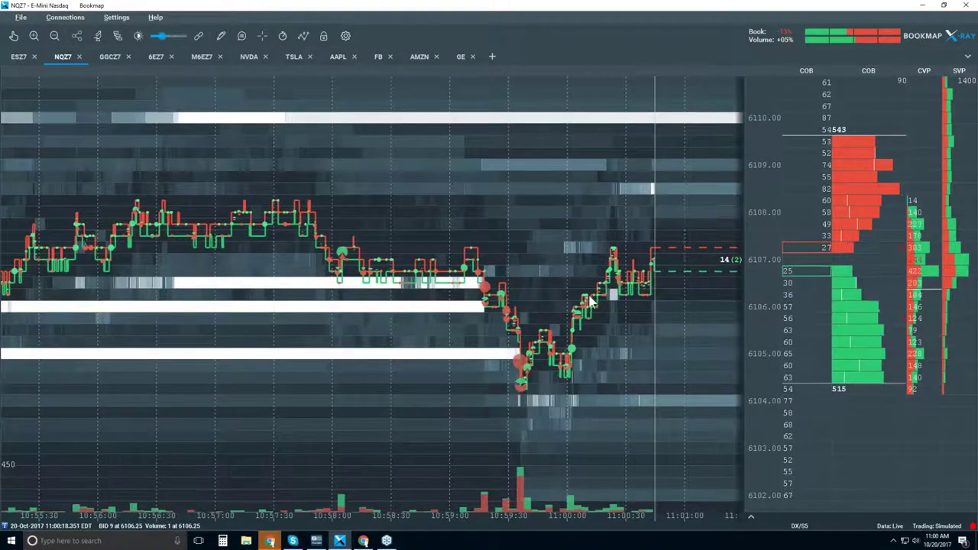
{"action": "scroll", "coordinate": [592, 297], "scroll_direction": "down", "scroll_amount": 3}
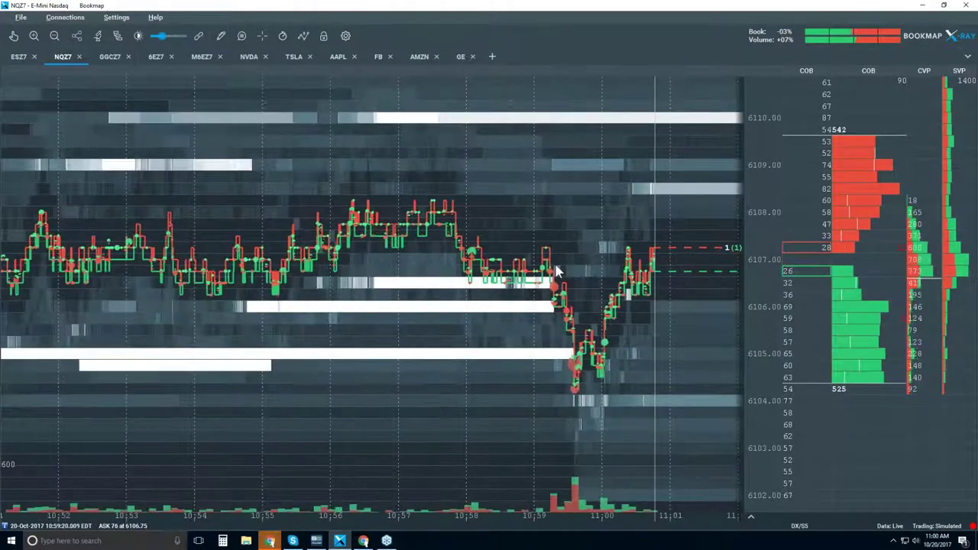
{"action": "scroll", "coordinate": [563, 283], "scroll_direction": "down", "scroll_amount": 3}
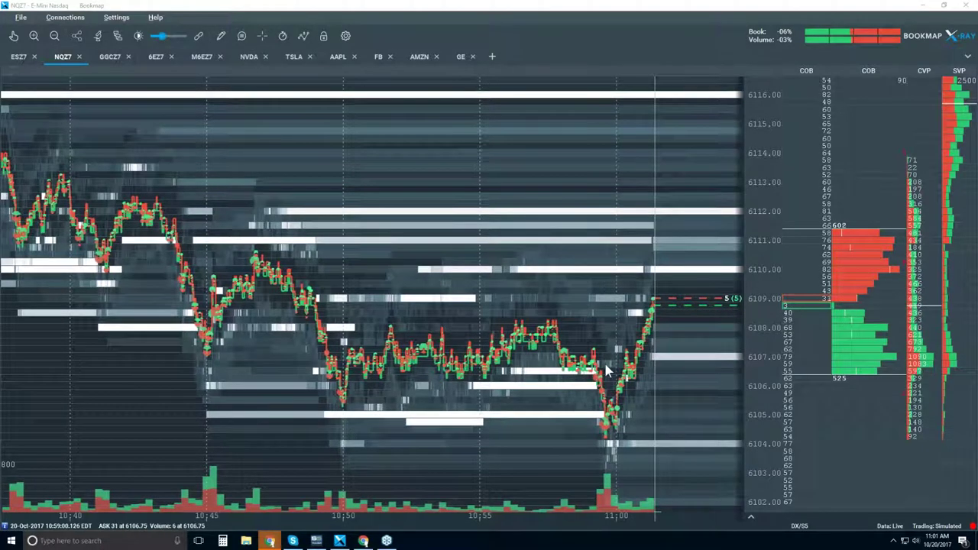
- Inspect the price move from about 10:58 to 11:01:30 up close, and widen the heatmap back to about 10:33
{"action": "scroll", "coordinate": [626, 330], "scroll_direction": "up", "scroll_amount": 2}
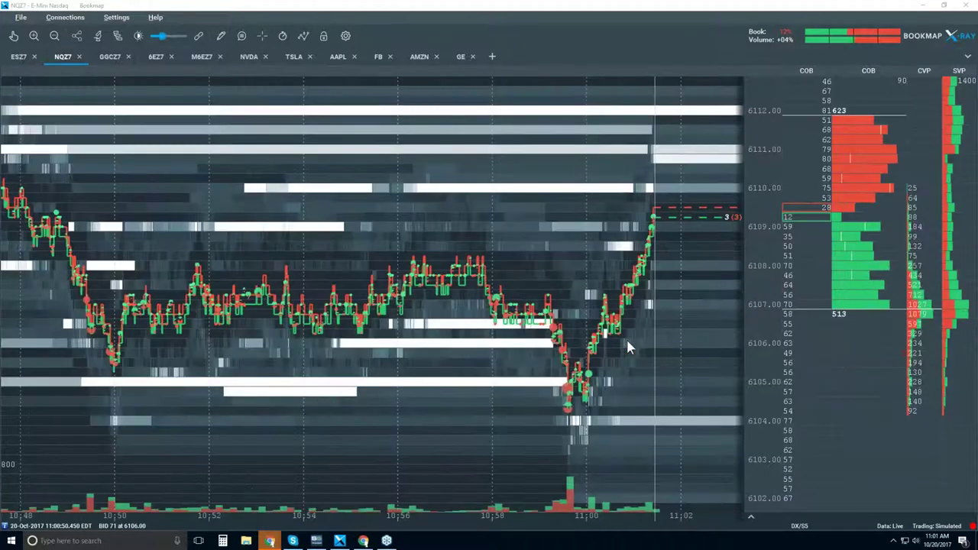
{"action": "scroll", "coordinate": [626, 336], "scroll_direction": "up", "scroll_amount": 4}
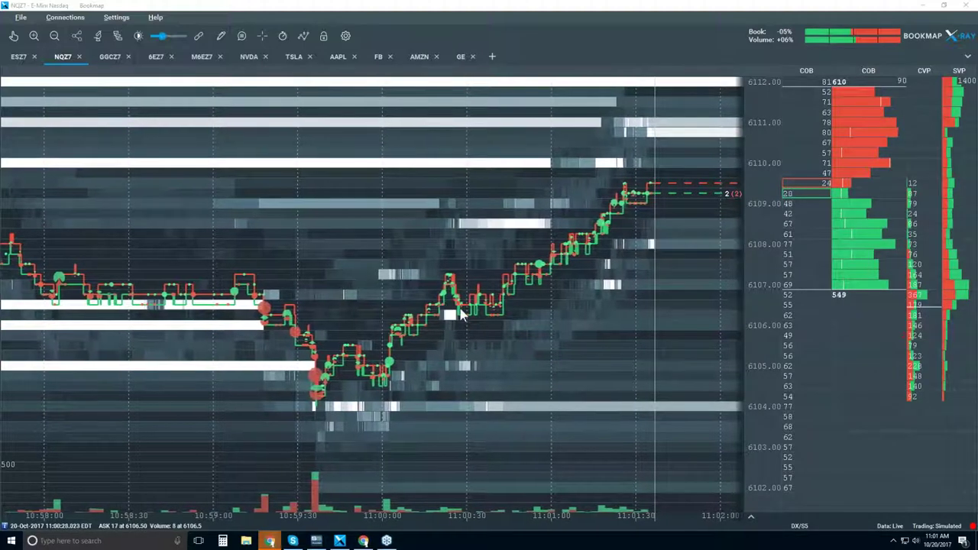
{"action": "scroll", "coordinate": [497, 302], "scroll_direction": "down", "scroll_amount": 1}
{"action": "scroll", "coordinate": [522, 294], "scroll_direction": "down", "scroll_amount": 2}
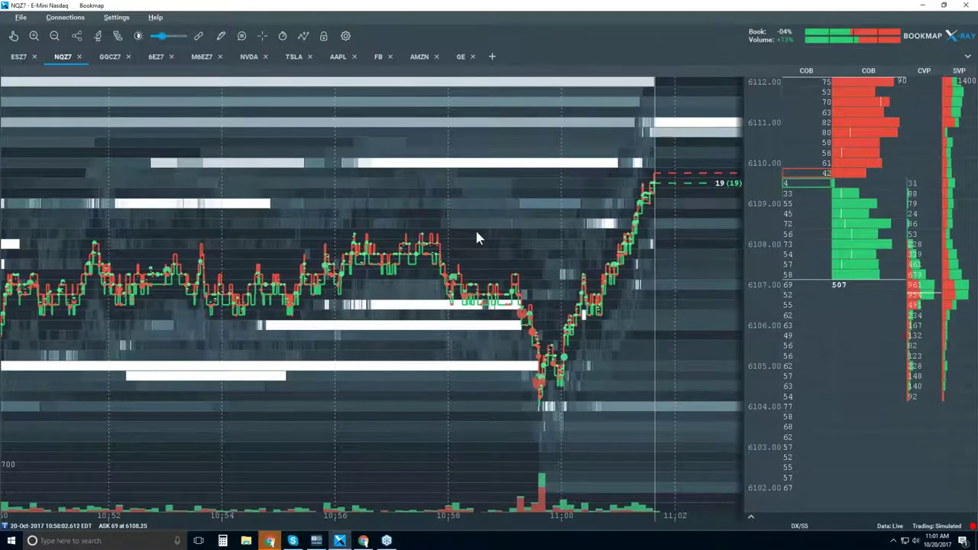
{"action": "scroll", "coordinate": [482, 238], "scroll_direction": "down", "scroll_amount": 1}
{"action": "scroll", "coordinate": [483, 240], "scroll_direction": "down", "scroll_amount": 1}
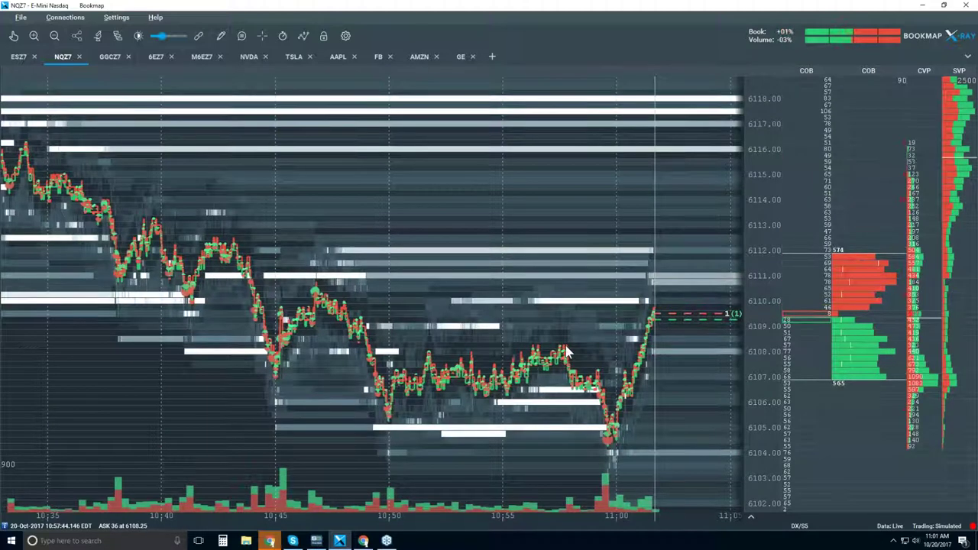